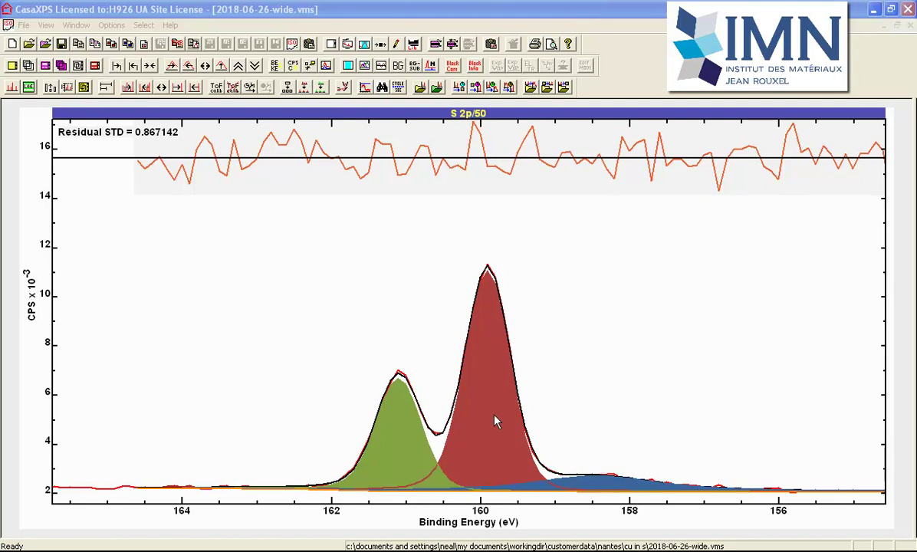
Step: Annotate the S 2p/50 spectrum with the components table, including the constraints
{"action": "left_click", "coordinate": [396, 44]}
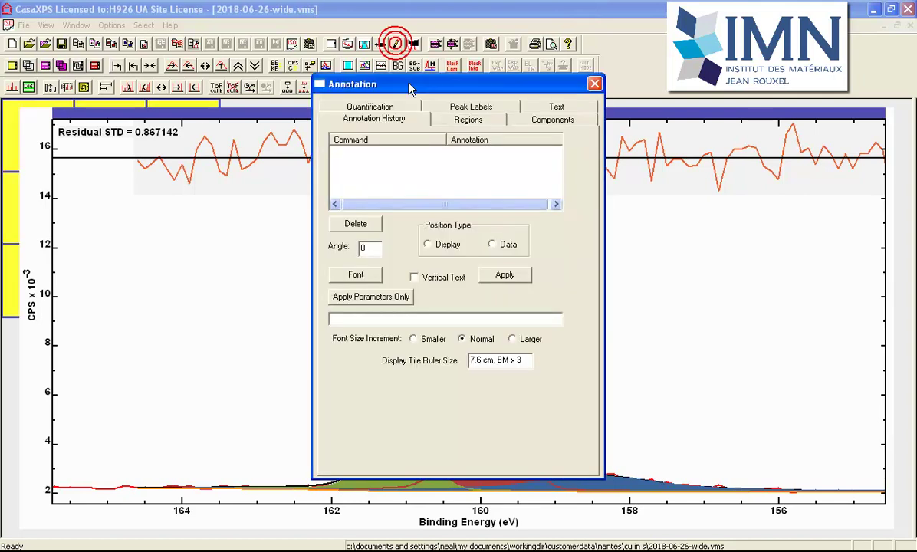
{"action": "left_click_drag", "start_coordinate": [395, 85], "coordinate": [681, 124]}
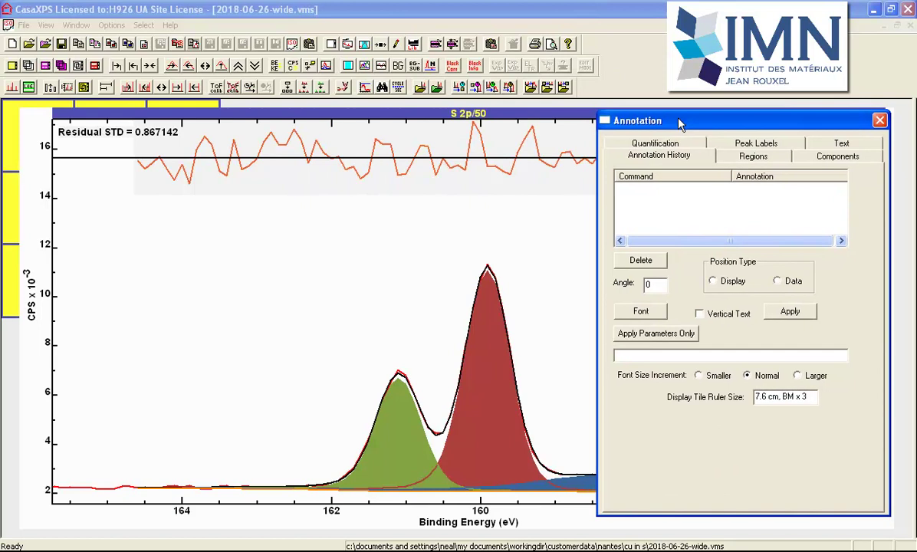
{"action": "left_click", "coordinate": [831, 156]}
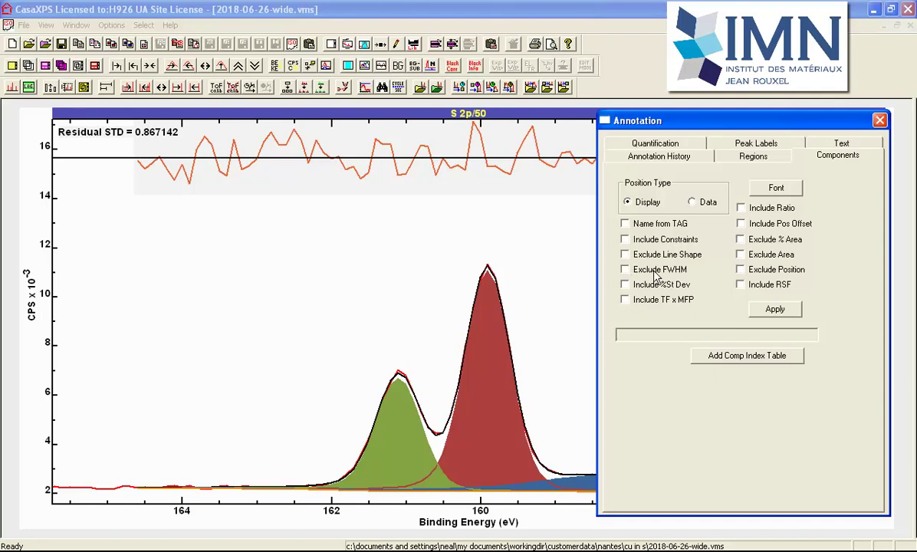
{"action": "left_click", "coordinate": [624, 240]}
{"action": "left_click", "coordinate": [774, 309]}
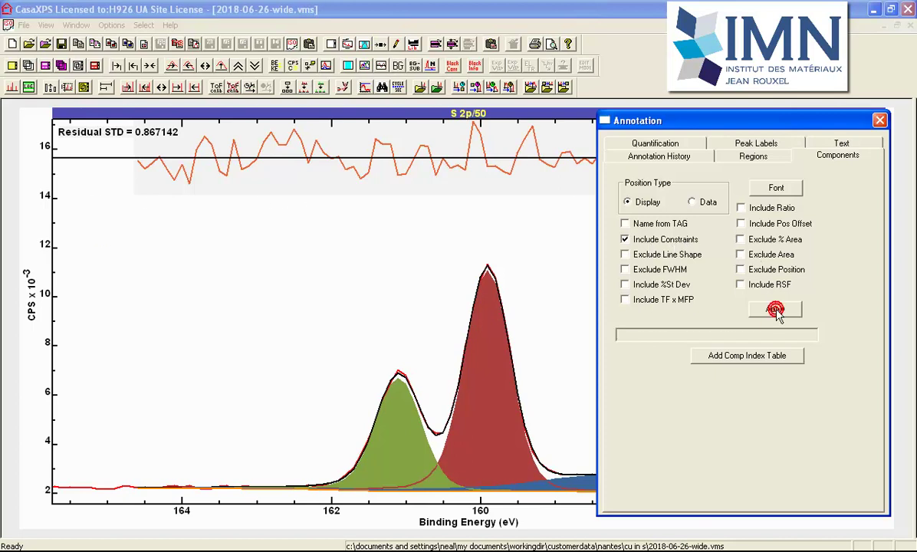
{"action": "left_click", "coordinate": [879, 121]}
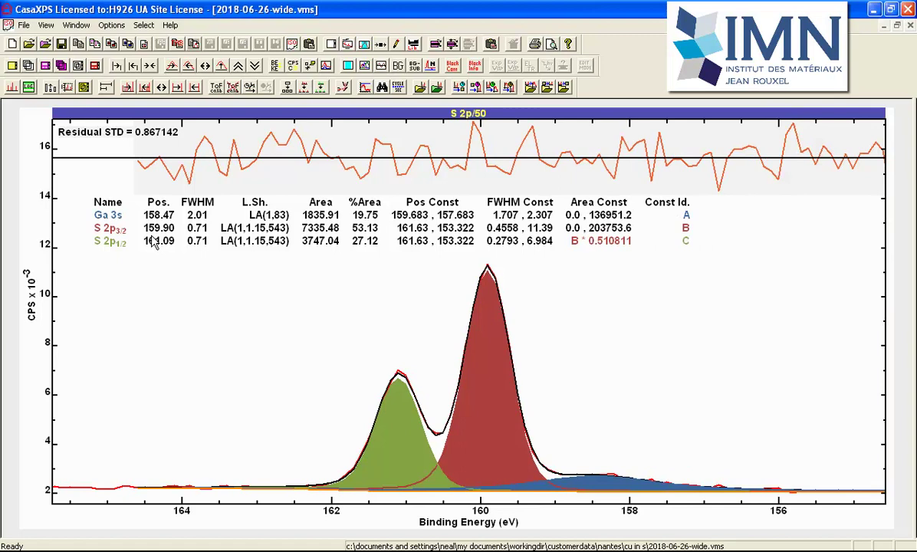
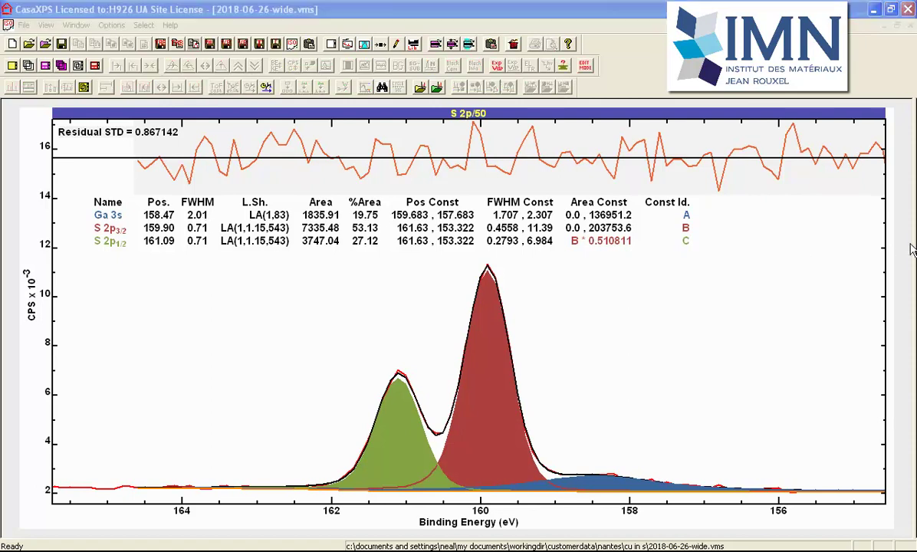
Step: Create a new experiment file and copy the S 2p/50 spectrum into it
{"action": "left_click_drag", "start_coordinate": [911, 243], "coordinate": [771, 243]}
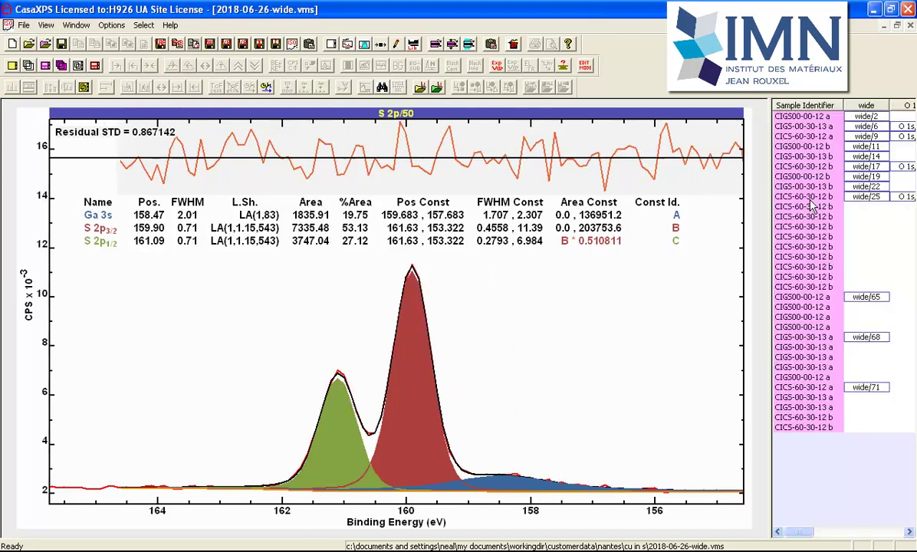
{"action": "left_click_drag", "start_coordinate": [805, 528], "coordinate": [822, 530]}
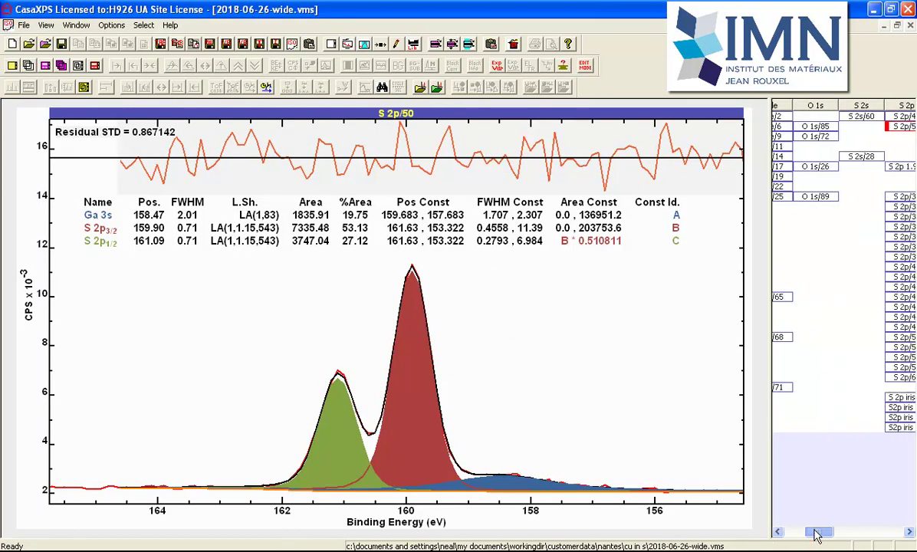
{"action": "left_click", "coordinate": [887, 127]}
{"action": "left_click", "coordinate": [807, 126]}
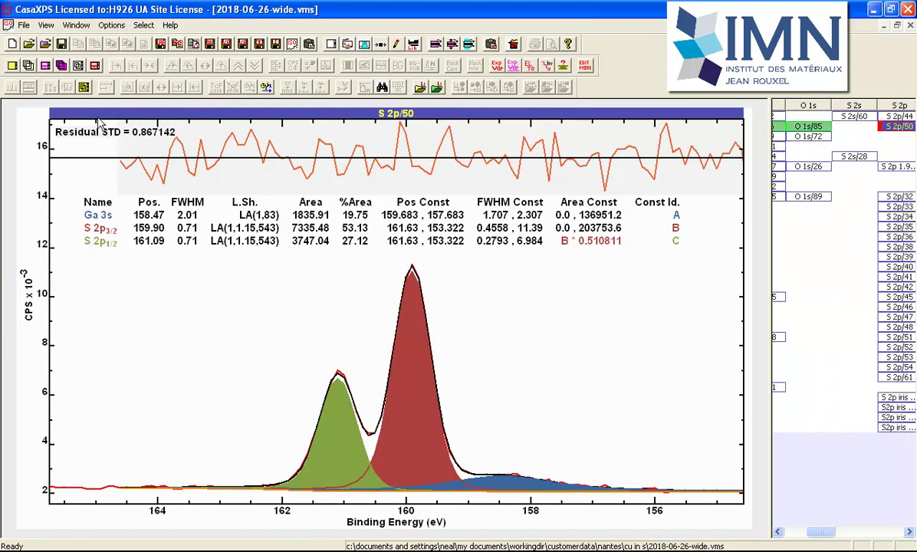
{"action": "left_click", "coordinate": [10, 42]}
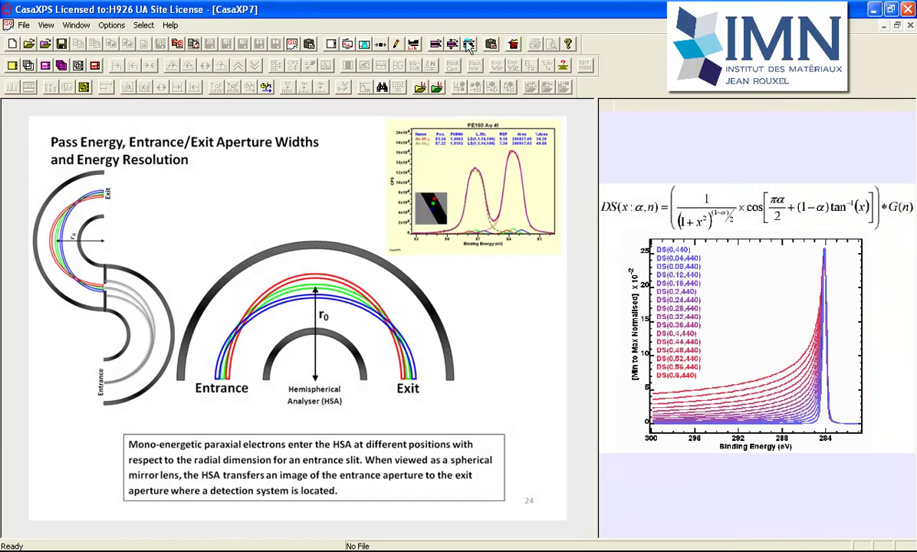
{"action": "left_click", "coordinate": [490, 43]}
{"action": "left_click", "coordinate": [602, 177]}
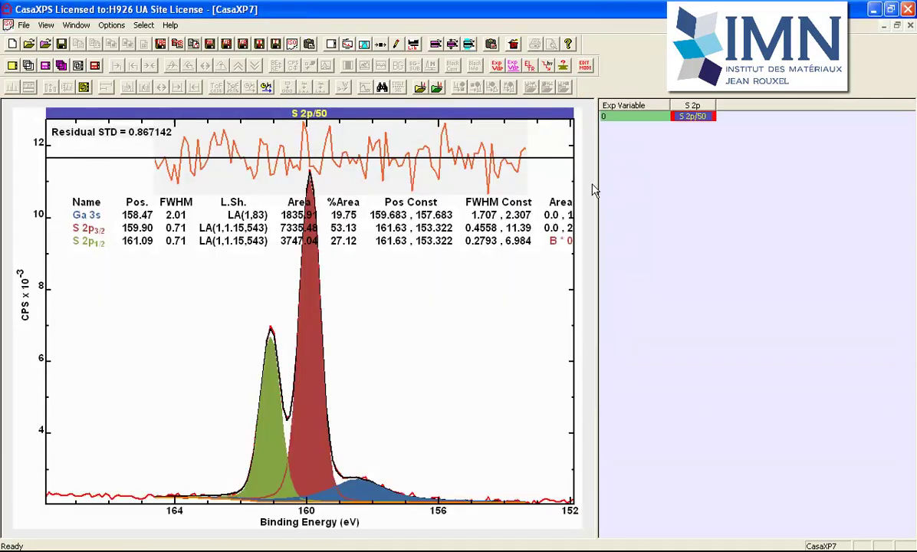
Step: Enlarge the copied S 2p/50 spectrum to the full window and open the component parameters of its peak model
{"action": "double_click", "coordinate": [368, 466]}
{"action": "left_click", "coordinate": [342, 45]}
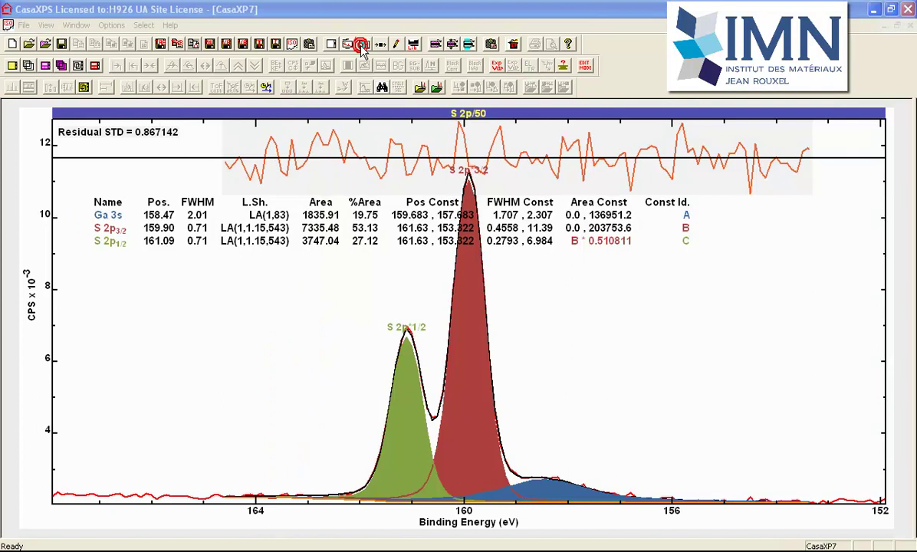
{"action": "left_click_drag", "start_coordinate": [366, 84], "coordinate": [651, 119]}
{"action": "left_click", "coordinate": [692, 153]}
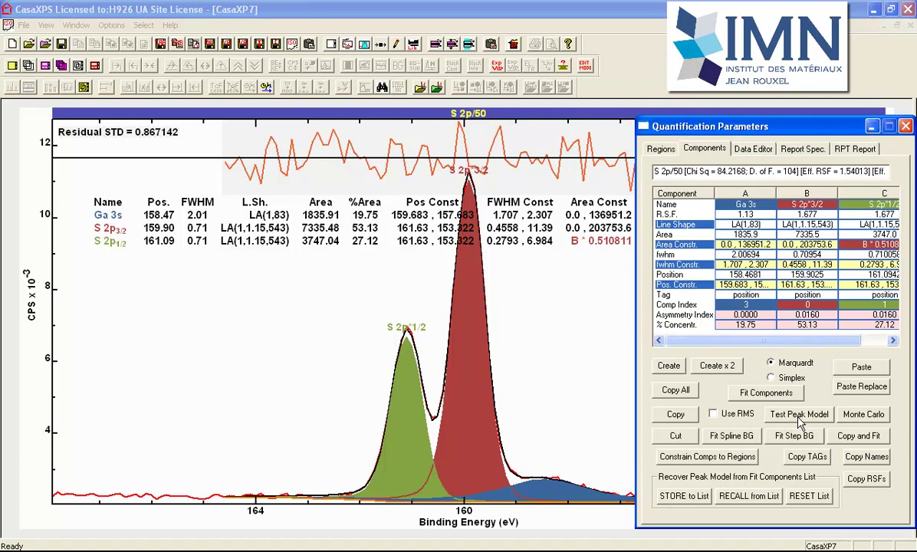
Step: Fix the Ga 3s component's FWHM constraint at 2.007 , 2.007
{"action": "left_click", "coordinate": [751, 264]}
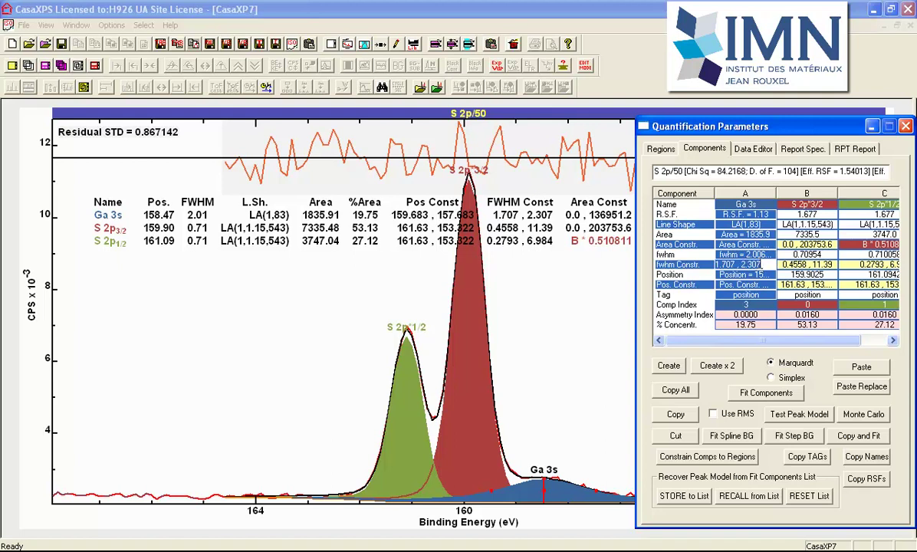
{"action": "left_click", "coordinate": [765, 262]}
{"action": "key", "text": "Return"}
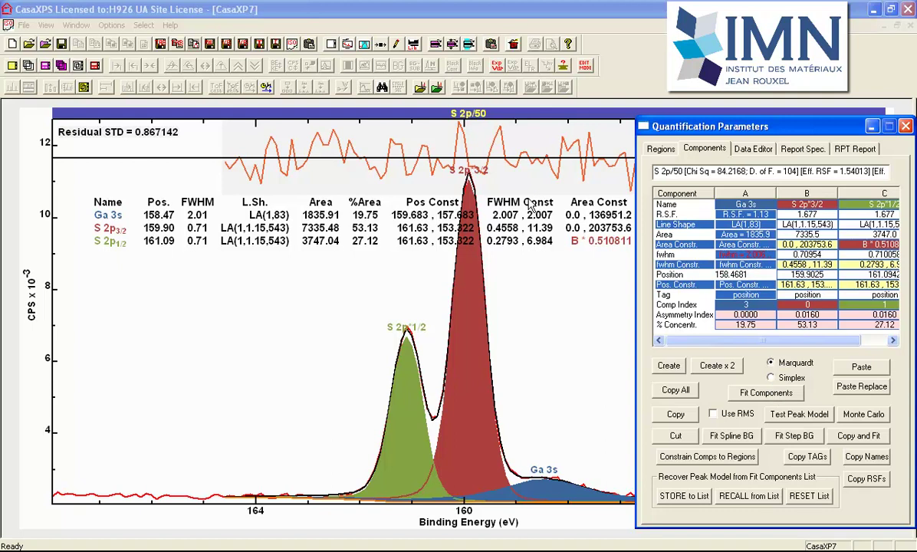
Step: Set the Ga 3s component's FWHM constraint to a range around its current width with #0.3
{"action": "left_click", "coordinate": [739, 265]}
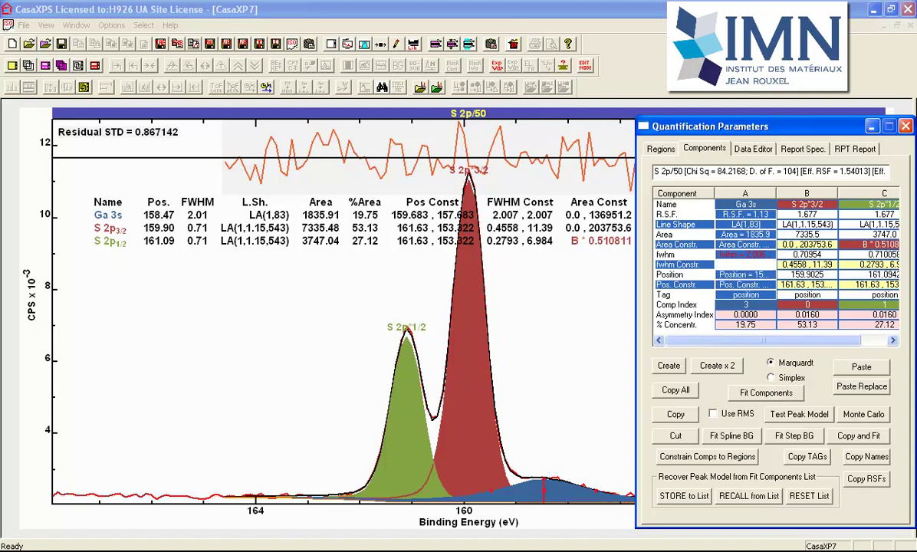
{"action": "type", "text": "#0.3"}
{"action": "key", "text": "Return"}
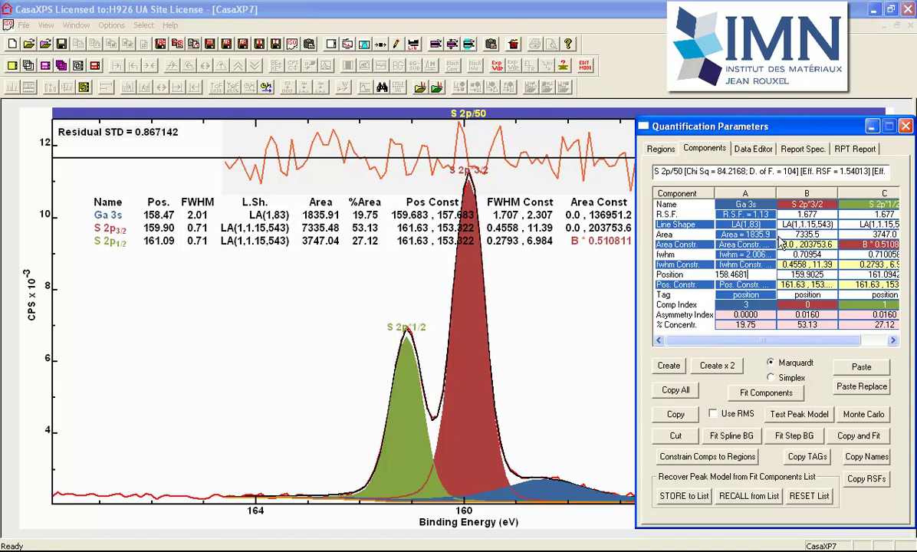
Step: Test the peak model by generating a uniqueness plot for the Ga 3s FWHM, and minimize the parameters window
{"action": "left_click", "coordinate": [758, 263]}
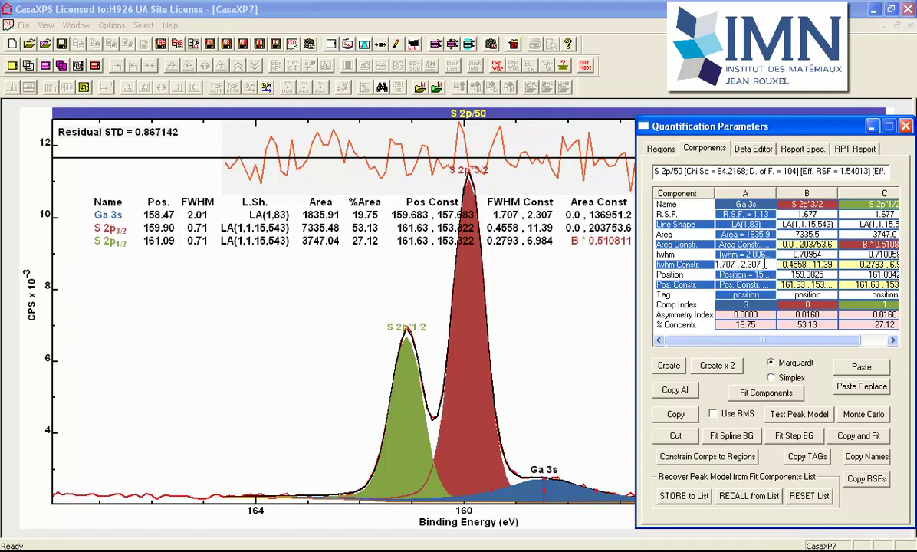
{"action": "left_click", "coordinate": [763, 264]}
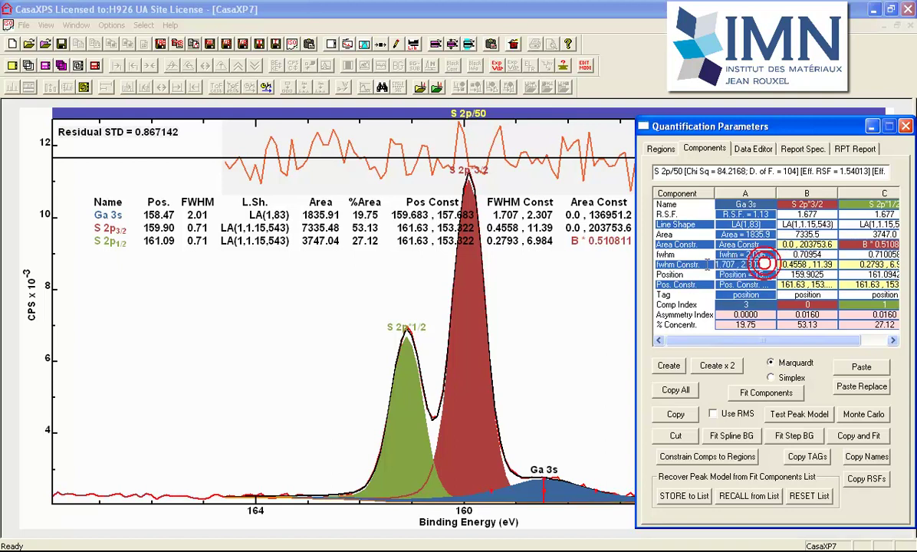
{"action": "left_click", "coordinate": [792, 419]}
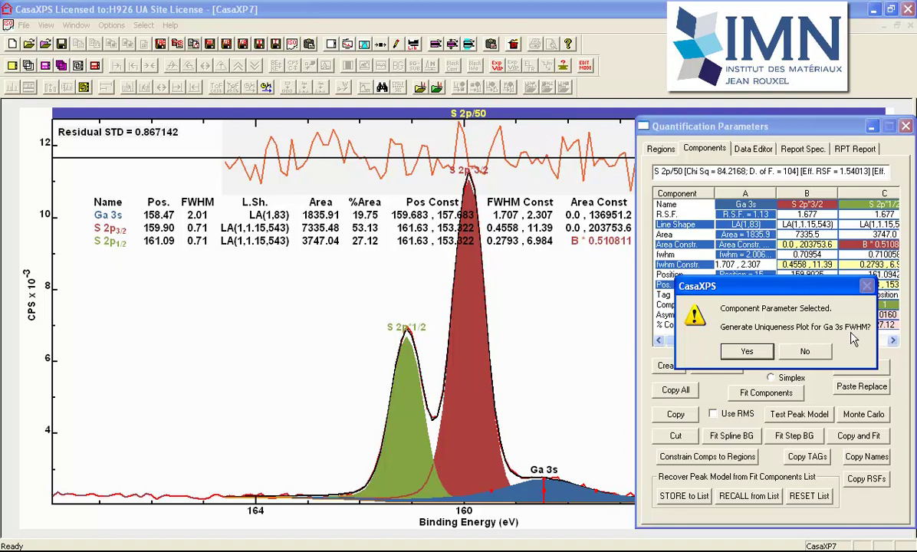
{"action": "left_click_drag", "start_coordinate": [699, 286], "coordinate": [694, 313]}
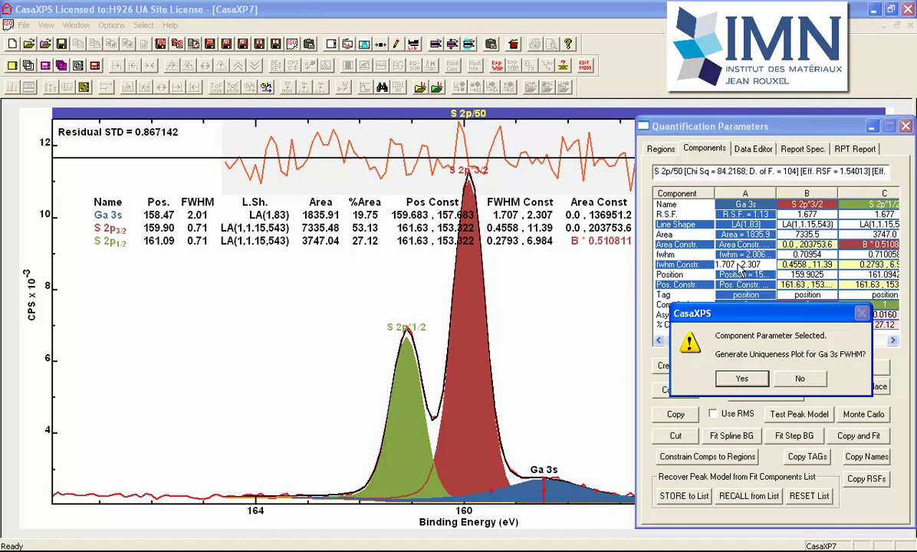
{"action": "left_click", "coordinate": [737, 381]}
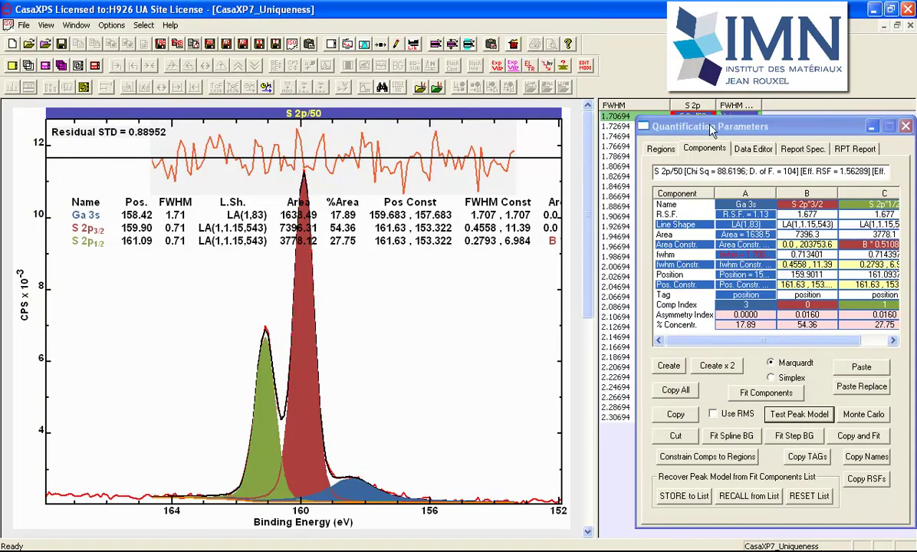
{"action": "left_click", "coordinate": [872, 127]}
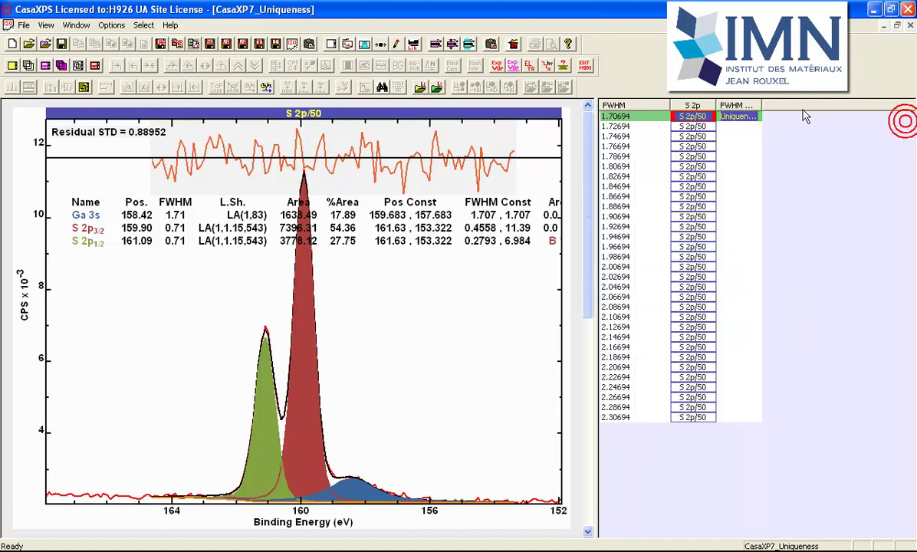
Step: Display the uniqueness plot with Chi Square on the vertical axis and rescale it to show the whole curve
{"action": "left_click", "coordinate": [737, 116]}
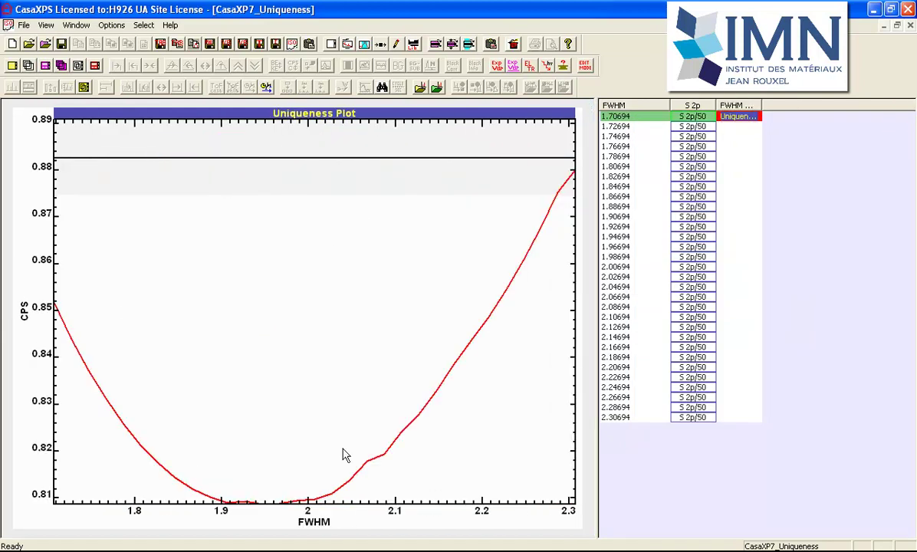
{"action": "left_click", "coordinate": [203, 179]}
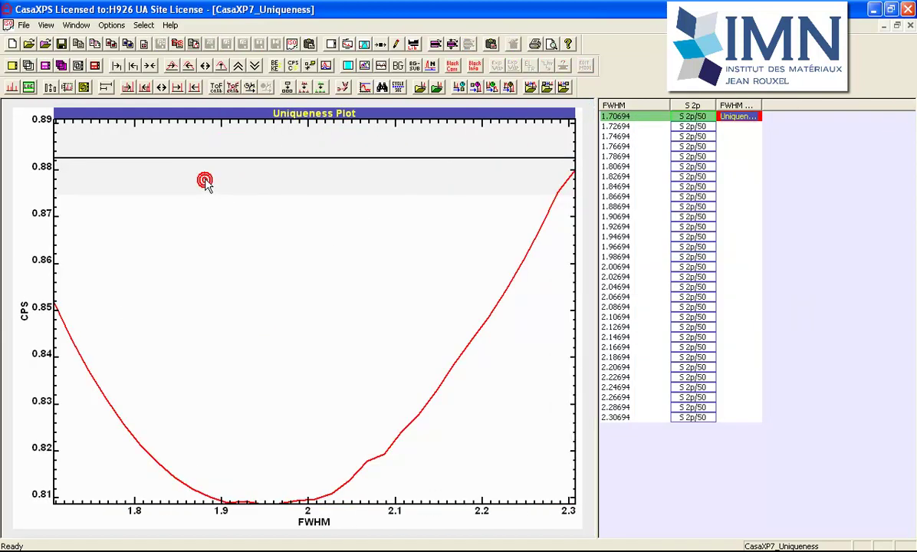
{"action": "left_click", "coordinate": [294, 66]}
{"action": "left_click", "coordinate": [293, 66]}
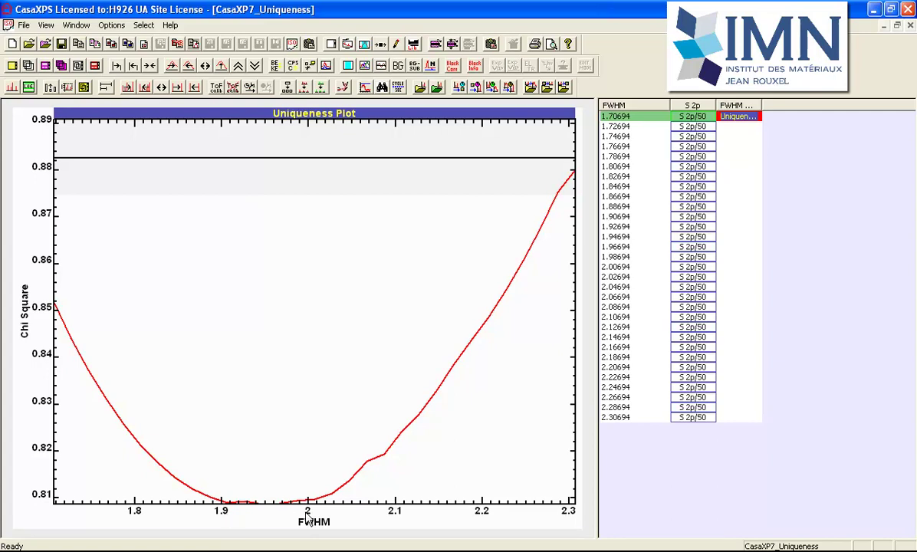
{"action": "left_click", "coordinate": [239, 138]}
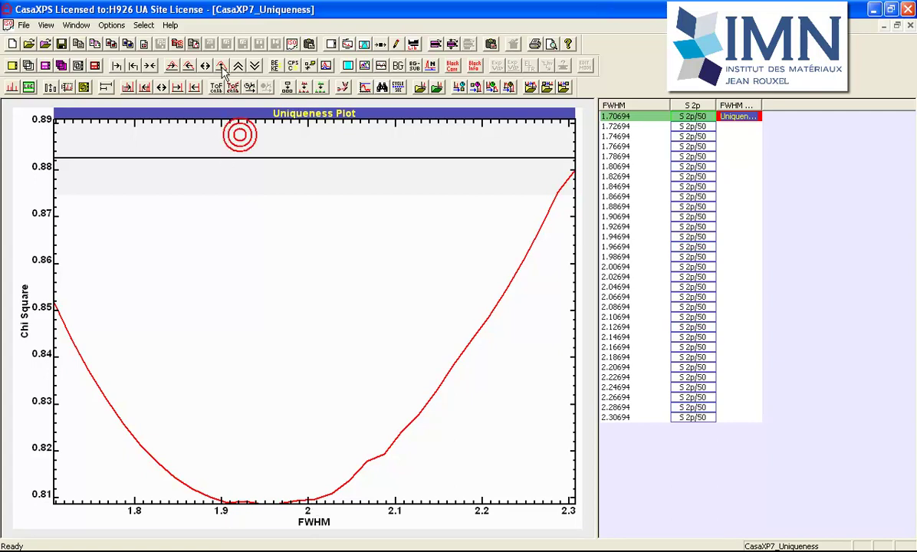
{"action": "left_click", "coordinate": [221, 64]}
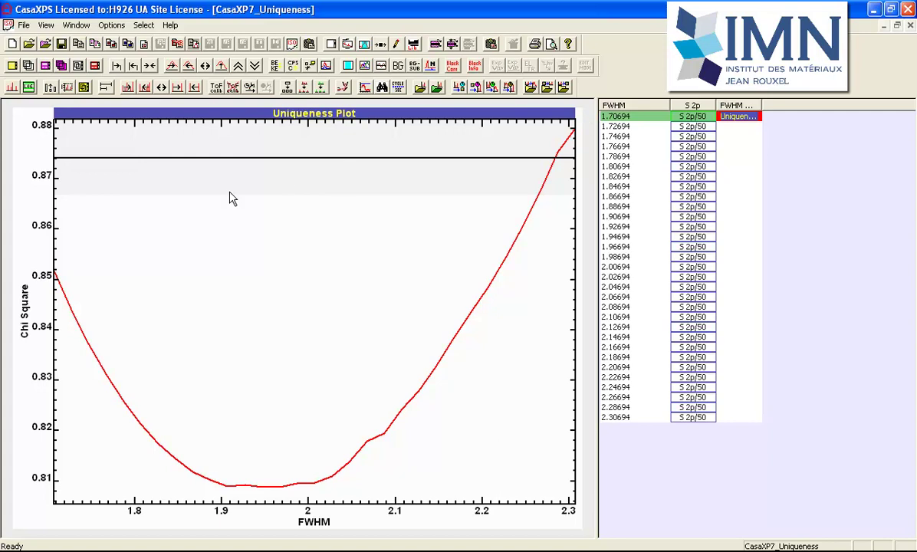
Step: Display the S 2p/50 fit for FWHM 1.70694 on a binding energy axis with intensity in CPS
{"action": "left_click", "coordinate": [692, 117]}
{"action": "left_click", "coordinate": [201, 236]}
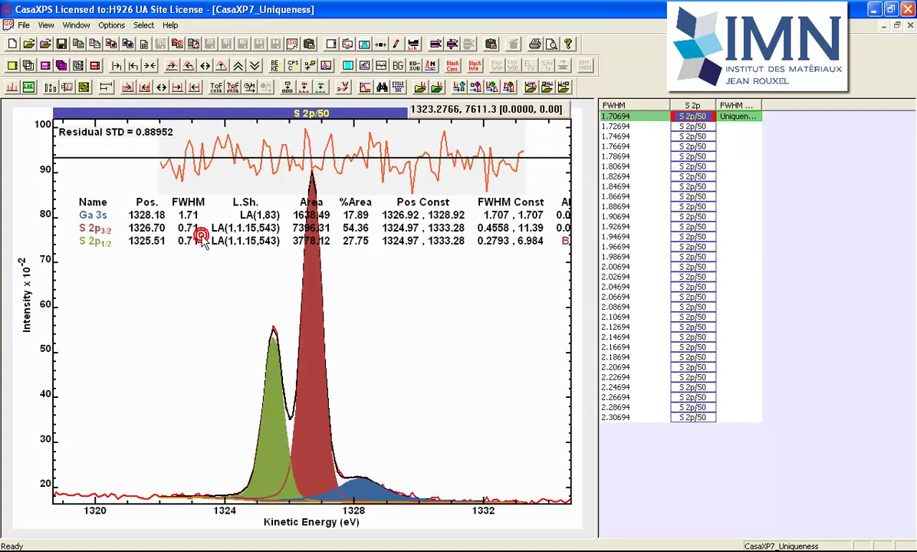
{"action": "left_click", "coordinate": [277, 67]}
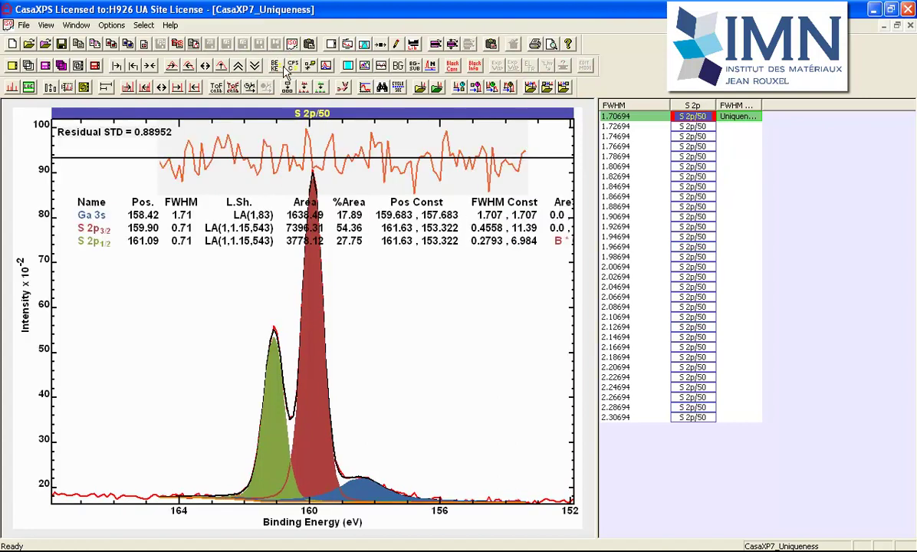
{"action": "left_click", "coordinate": [292, 67]}
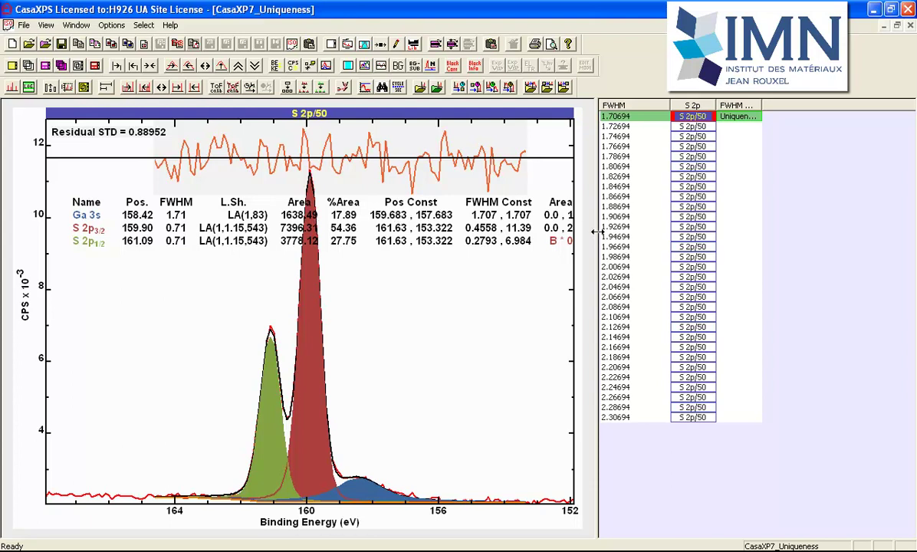
Step: Widen the spectrum display and step through the S 2p/50 fits from FWHM 1.70694 to 1.96694
{"action": "left_click_drag", "start_coordinate": [596, 230], "coordinate": [797, 230]}
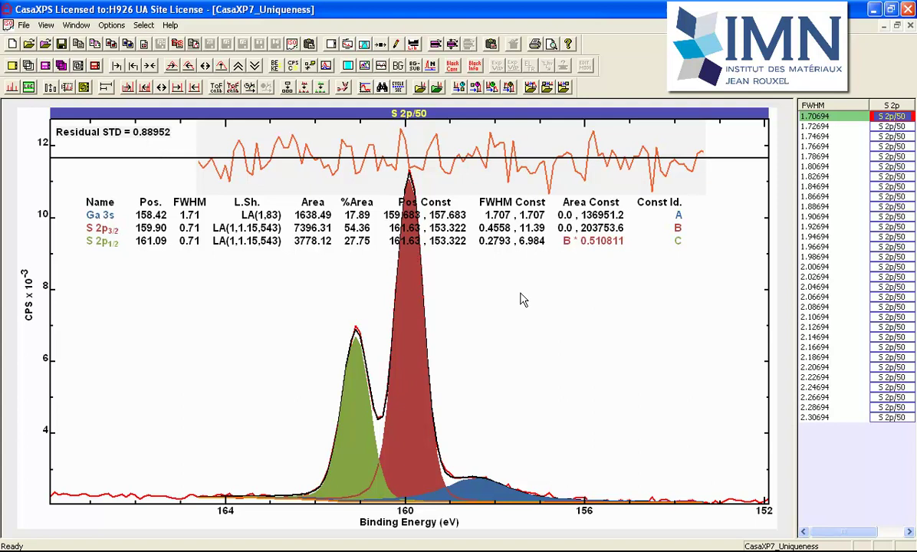
{"action": "left_click", "coordinate": [893, 118]}
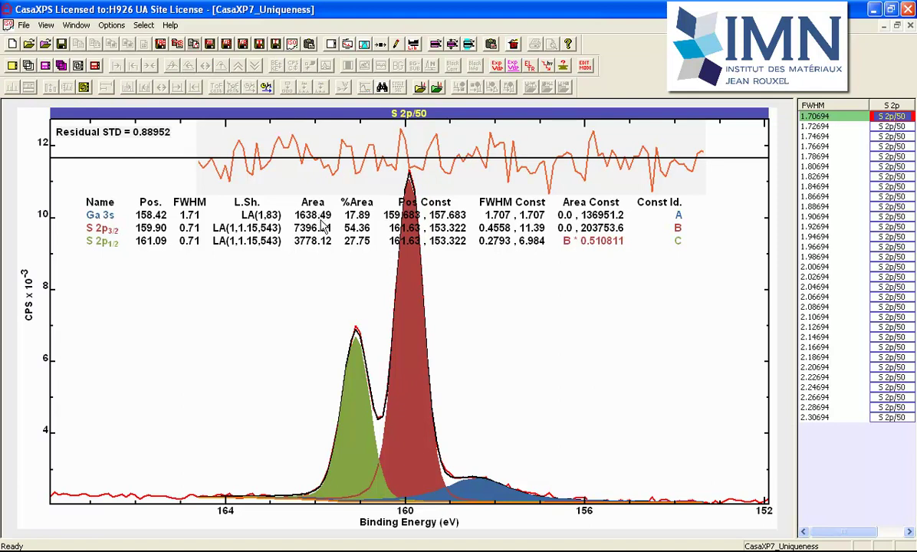
{"action": "left_click", "coordinate": [889, 117]}
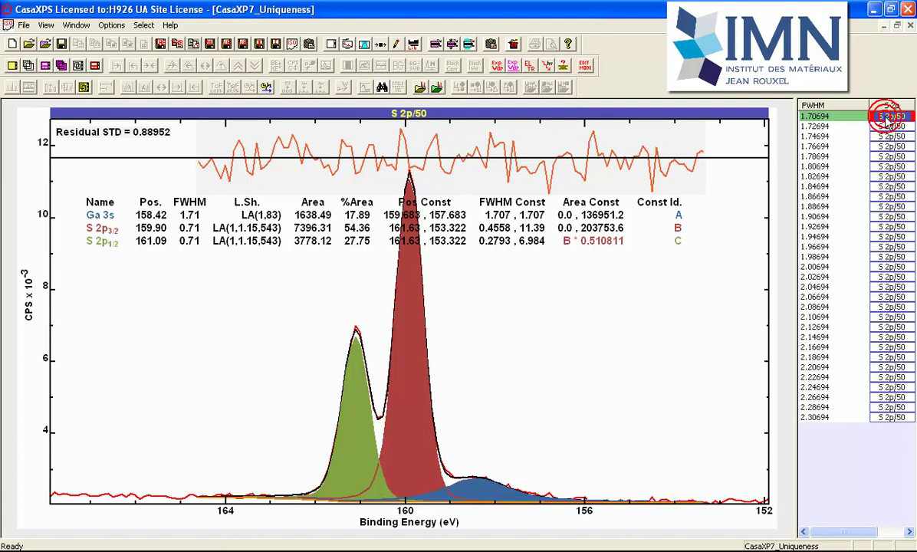
{"action": "key", "text": "Down"}
{"action": "key", "text": "Down"}
{"action": "key", "text": "Down"}
{"action": "key", "text": "Down"}
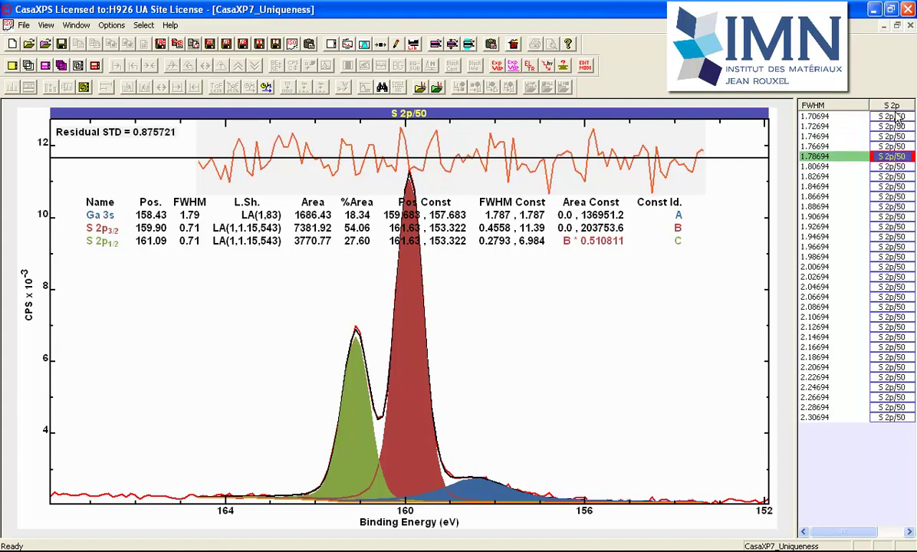
{"action": "key", "text": "Down"}
{"action": "key", "text": "Down"}
{"action": "key", "text": "Down"}
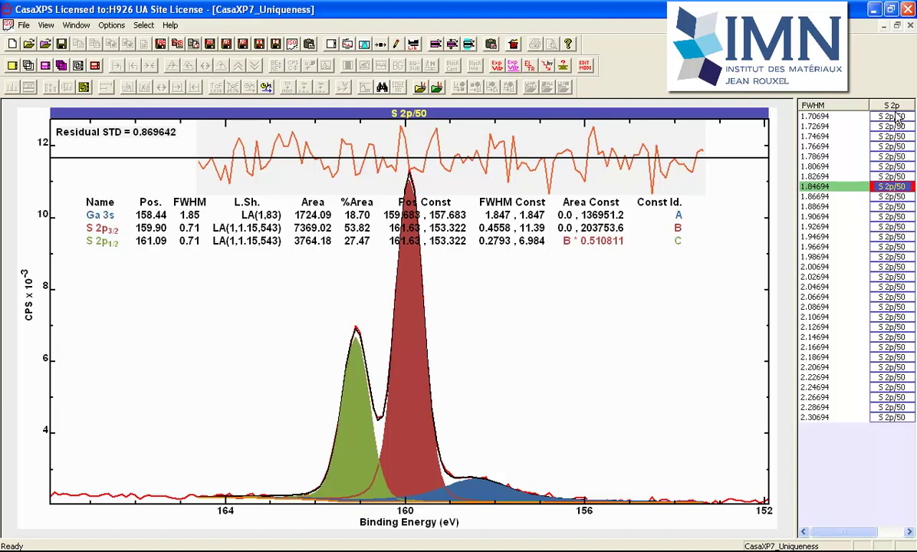
{"action": "key", "text": "Down"}
{"action": "key", "text": "Down"}
{"action": "key", "text": "Down"}
{"action": "key", "text": "Down"}
{"action": "key", "text": "Down"}
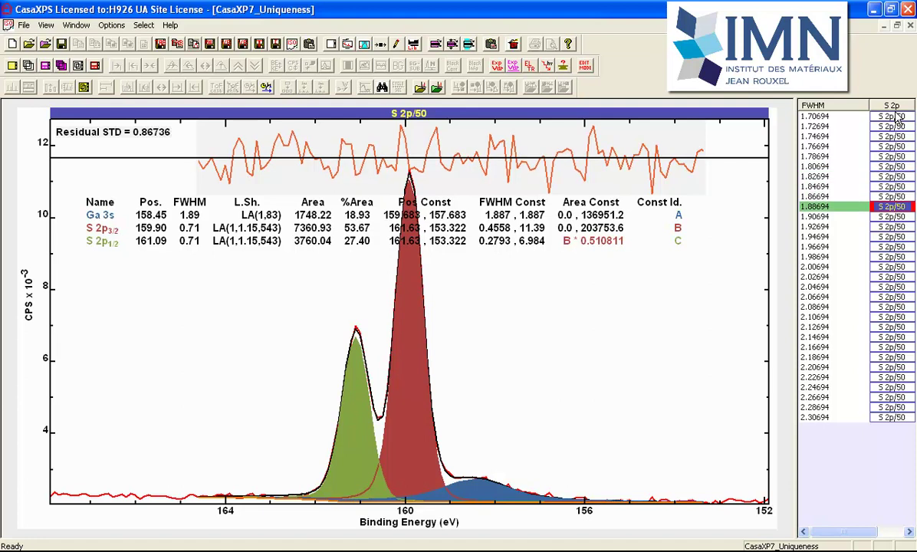
{"action": "key", "text": "Down"}
{"action": "key", "text": "Down"}
{"action": "key", "text": "Down"}
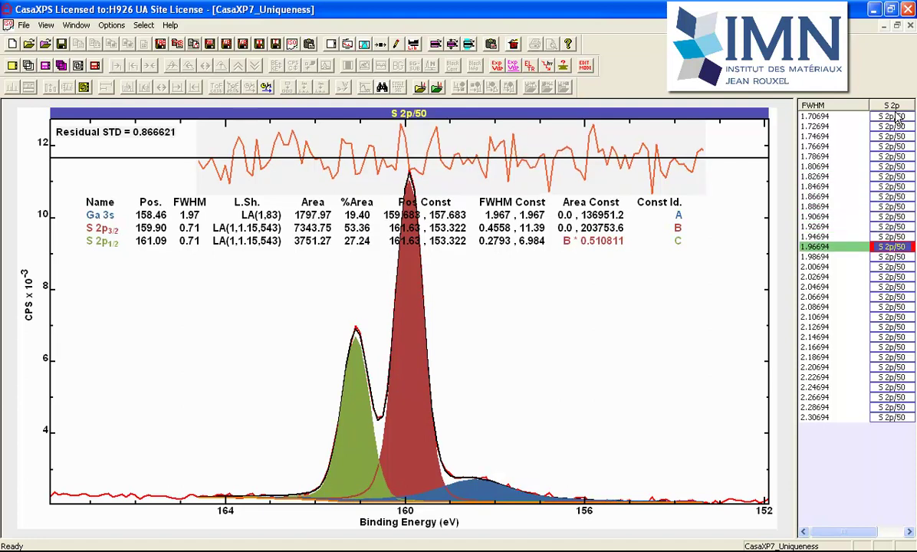
Step: Compare the fits back and forth between FWHM 1.80694 and 2.16694, ending on the 1.96694 fit
{"action": "key", "text": "Up"}
{"action": "key", "text": "Up"}
{"action": "key", "text": "Up"}
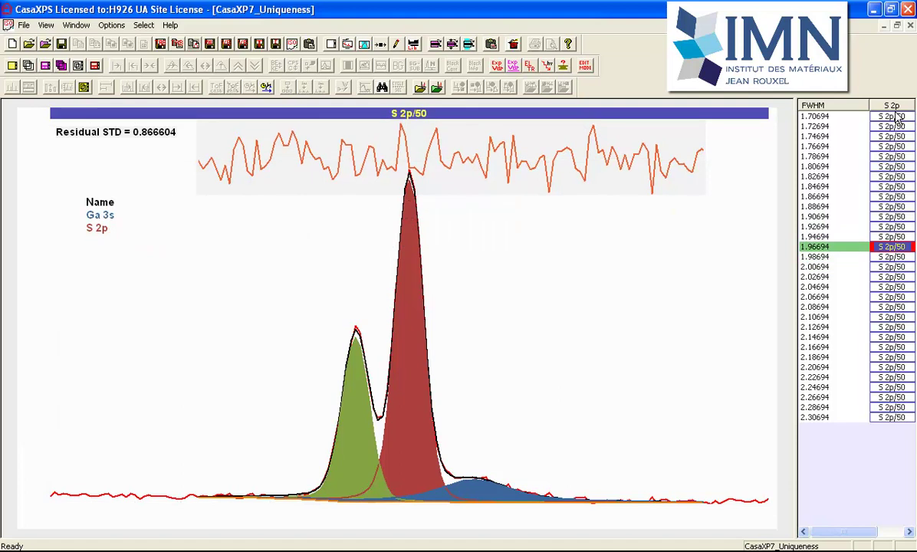
{"action": "key", "text": "Down"}
{"action": "key", "text": "Down"}
{"action": "key", "text": "Down"}
{"action": "key", "text": "Down"}
{"action": "key", "text": "Down"}
{"action": "key", "text": "Down"}
{"action": "key", "text": "Down"}
{"action": "key", "text": "Down"}
{"action": "key", "text": "Down"}
{"action": "key", "text": "Down"}
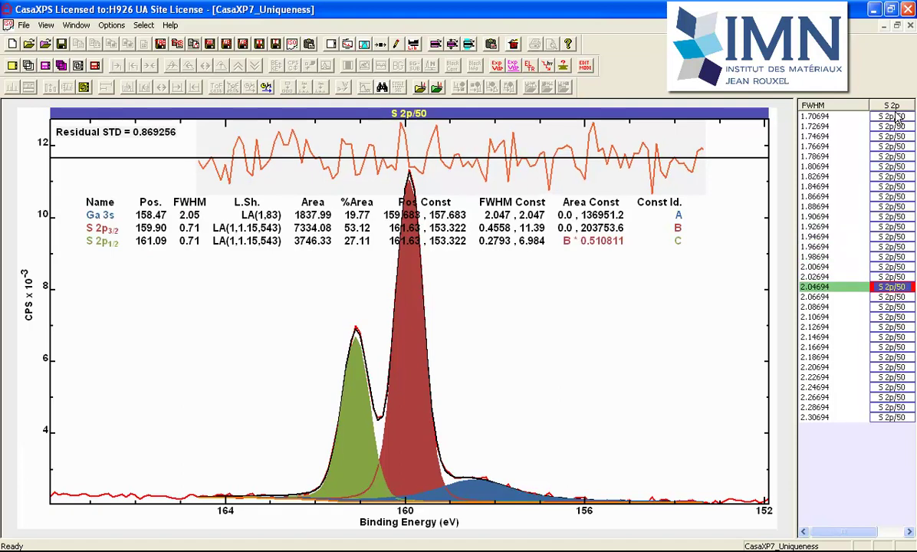
{"action": "key", "text": "Up"}
{"action": "key", "text": "Up"}
{"action": "key", "text": "Up"}
{"action": "key", "text": "Up"}
{"action": "key", "text": "Up"}
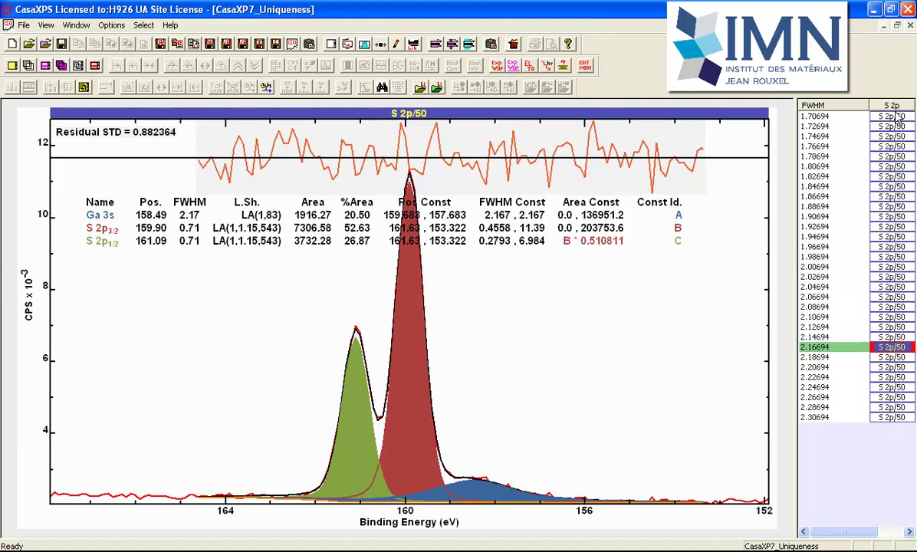
{"action": "key", "text": "Up"}
{"action": "key", "text": "Up"}
{"action": "key", "text": "Up"}
{"action": "key", "text": "Up"}
{"action": "key", "text": "Up"}
{"action": "key", "text": "Up"}
{"action": "key", "text": "Up"}
{"action": "key", "text": "Up"}
{"action": "key", "text": "Up"}
{"action": "key", "text": "Up"}
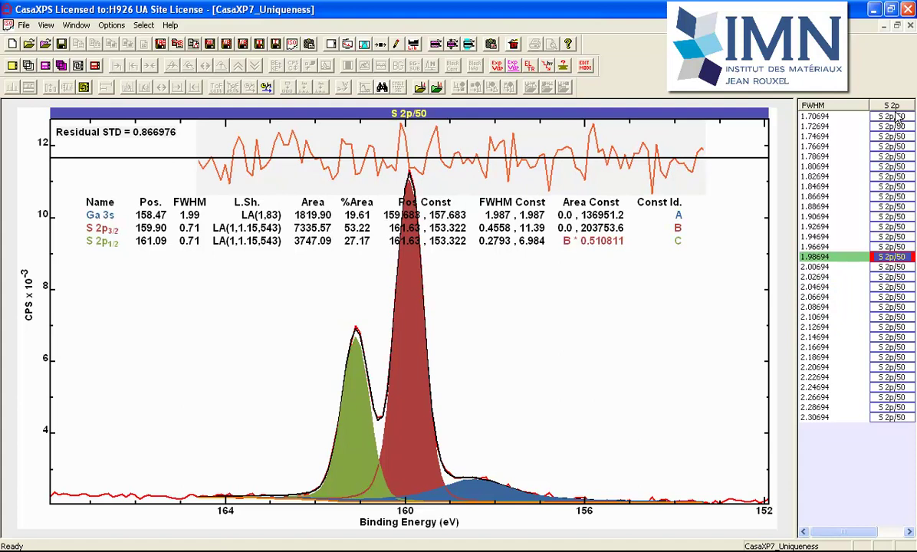
{"action": "key", "text": "Up"}
{"action": "key", "text": "Up"}
{"action": "key", "text": "Up"}
{"action": "key", "text": "Up"}
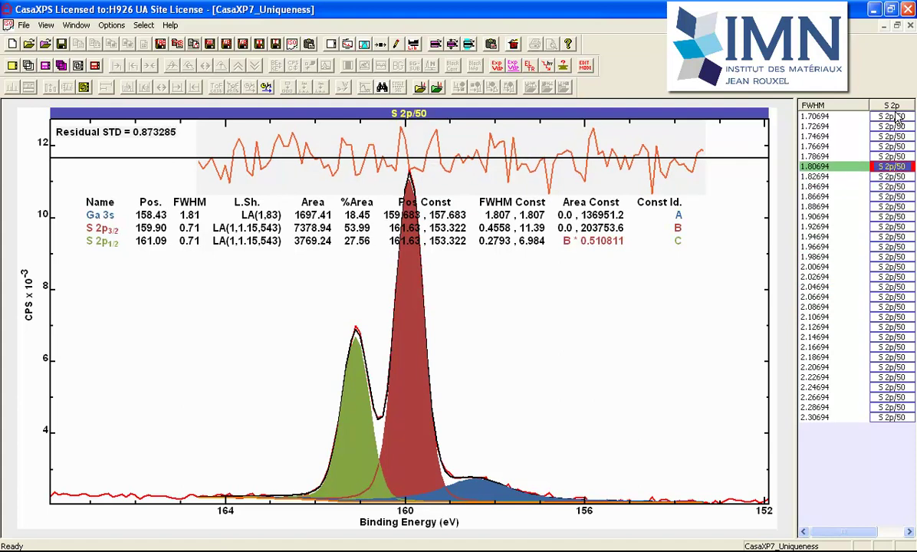
{"action": "key", "text": "Down"}
{"action": "key", "text": "Down"}
{"action": "key", "text": "Down"}
{"action": "key", "text": "Down"}
{"action": "key", "text": "Down"}
{"action": "key", "text": "Down"}
{"action": "key", "text": "Down"}
{"action": "key", "text": "Down"}
{"action": "key", "text": "Down"}
{"action": "key", "text": "Down"}
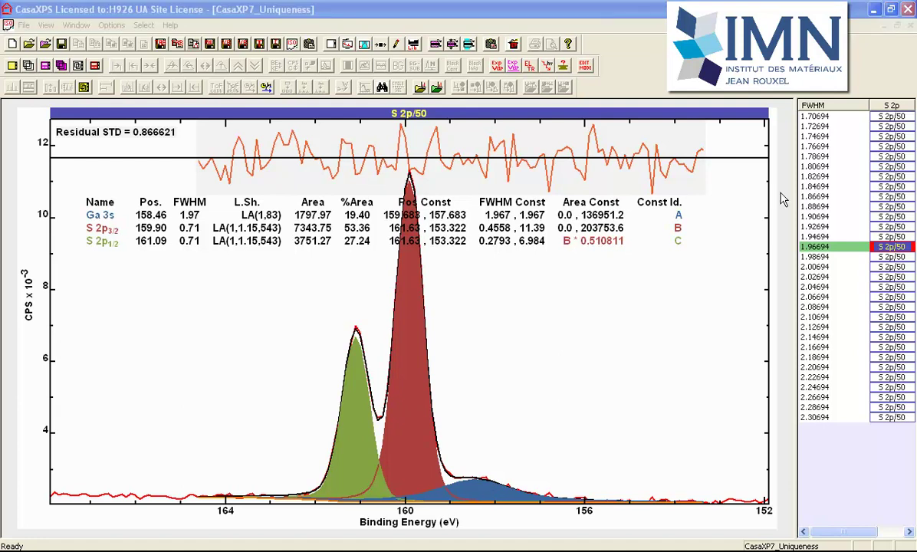
Step: Generate a custom area report of the fitted components for all S 2p spectra and create a profile from it
{"action": "left_click", "coordinate": [883, 107]}
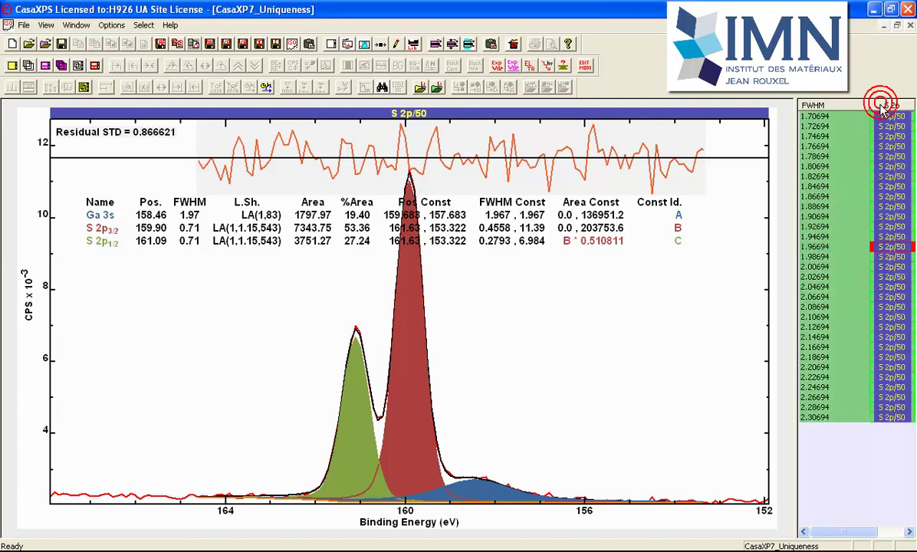
{"action": "left_click", "coordinate": [365, 47]}
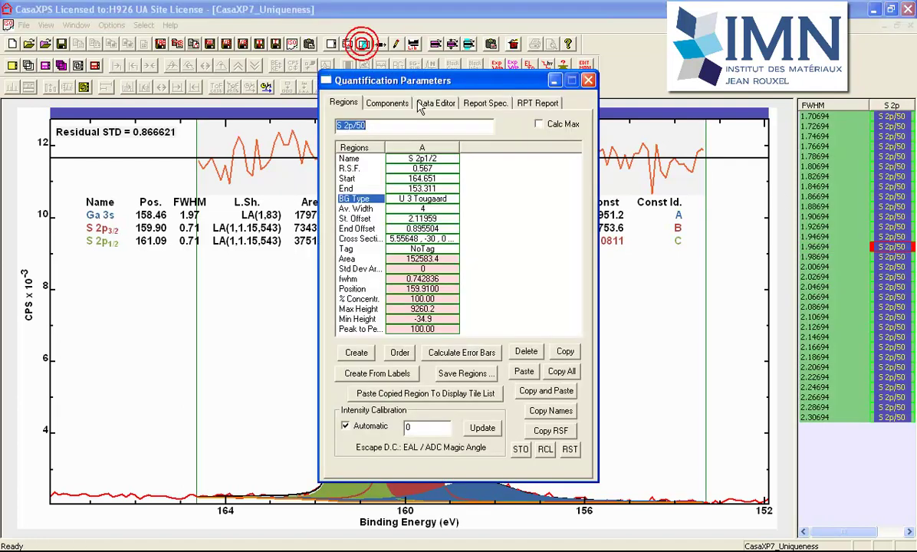
{"action": "left_click_drag", "start_coordinate": [387, 83], "coordinate": [646, 147]}
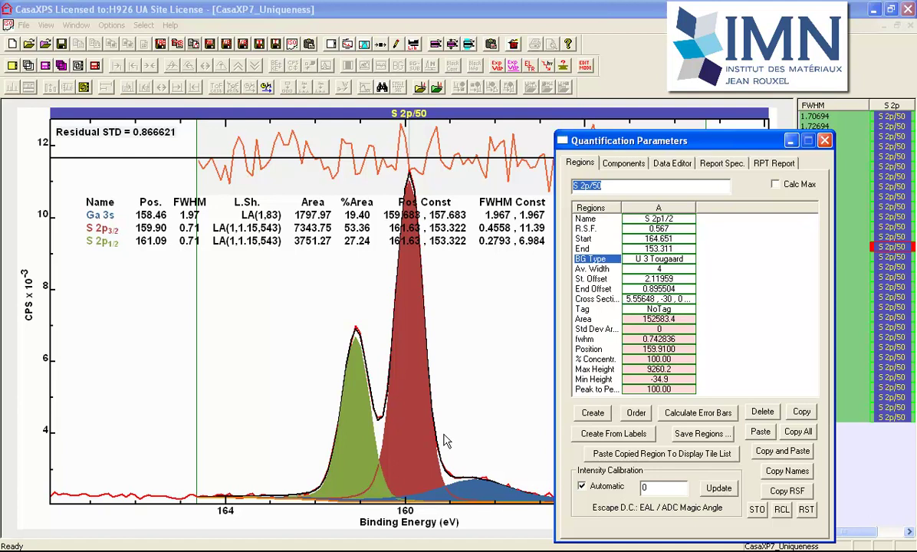
{"action": "left_click", "coordinate": [711, 164]}
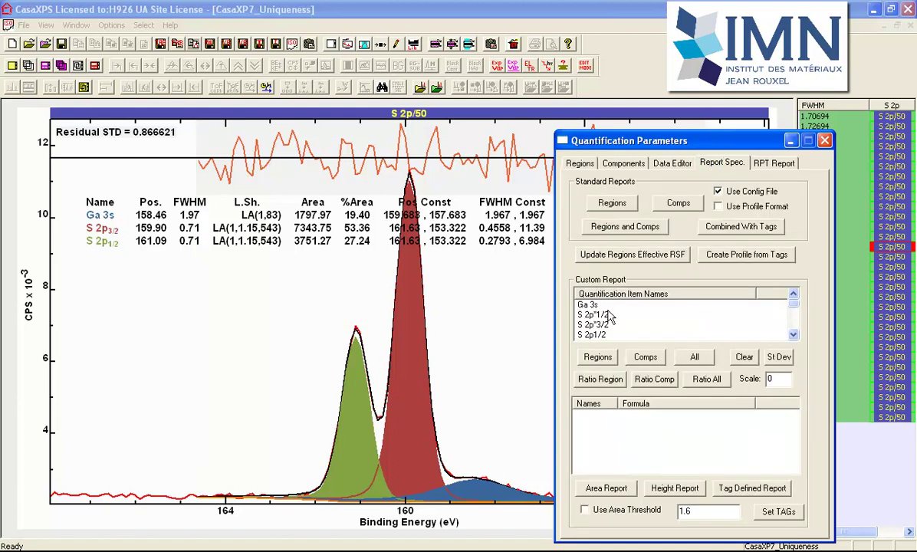
{"action": "left_click", "coordinate": [644, 360]}
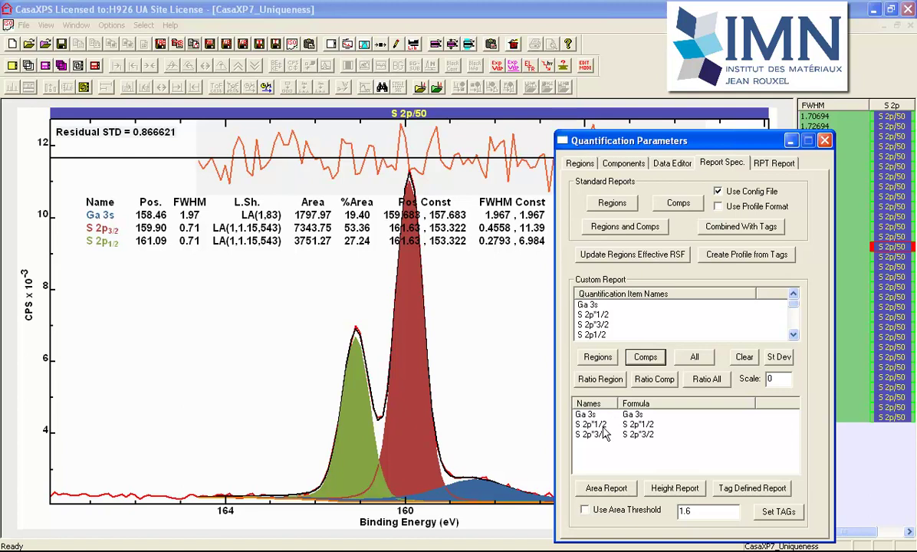
{"action": "left_click", "coordinate": [590, 490]}
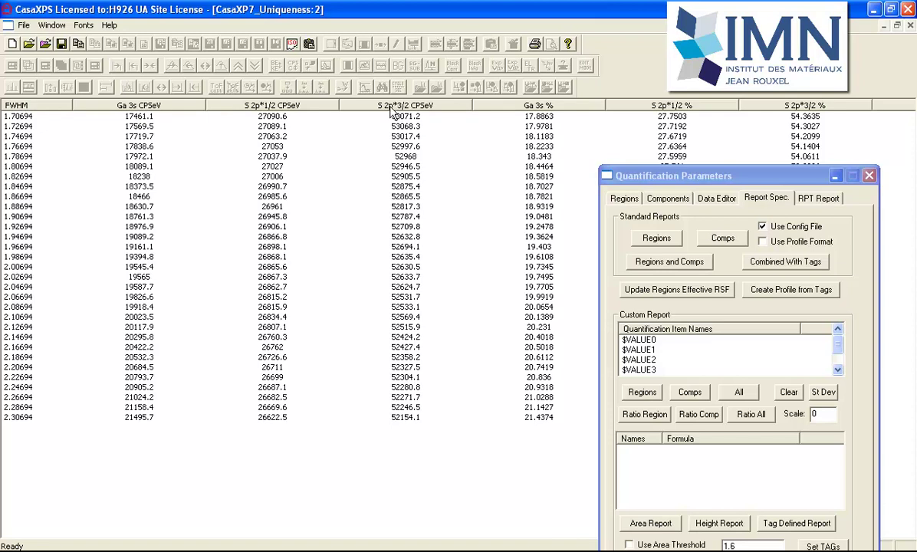
{"action": "left_click", "coordinate": [25, 31]}
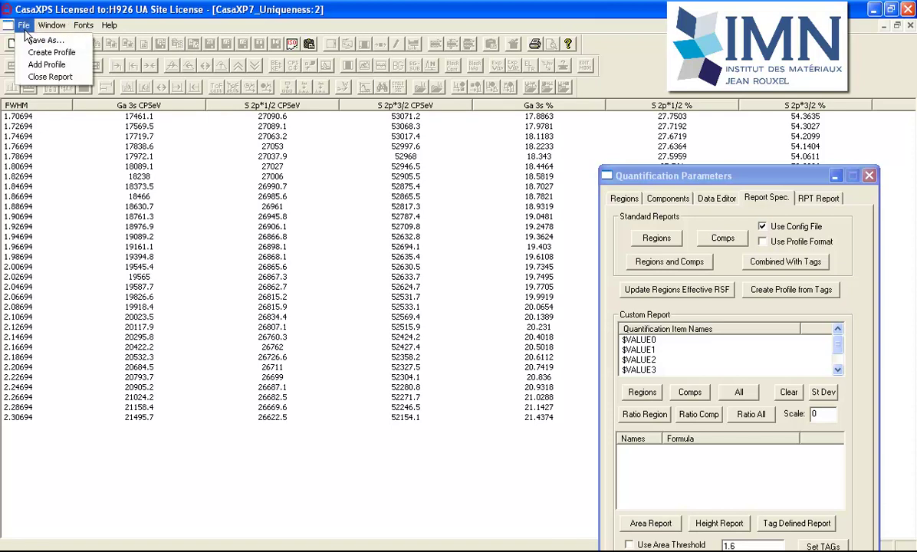
{"action": "left_click", "coordinate": [29, 52]}
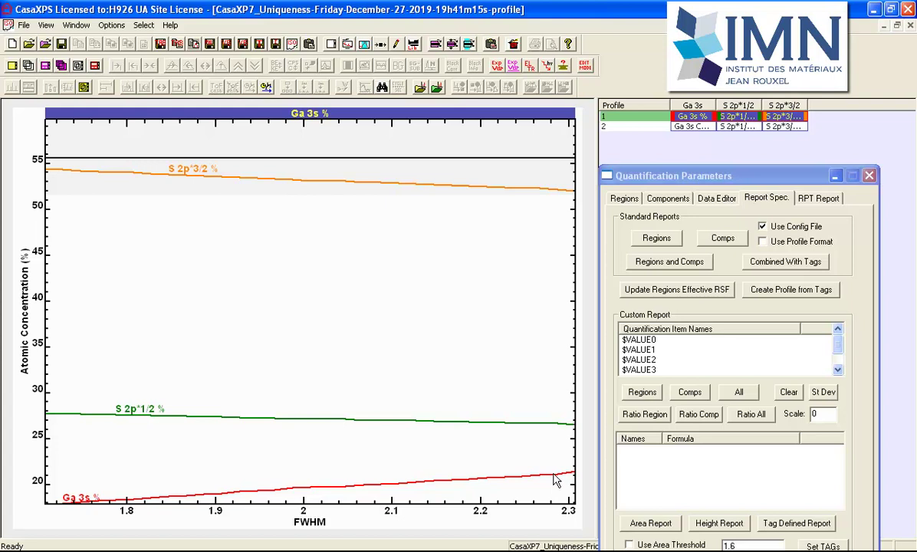
Step: Return to CasaXP7_Uniqueness:1, select all S 2p spectra, and set their region and component tags to position
{"action": "left_click", "coordinate": [76, 25]}
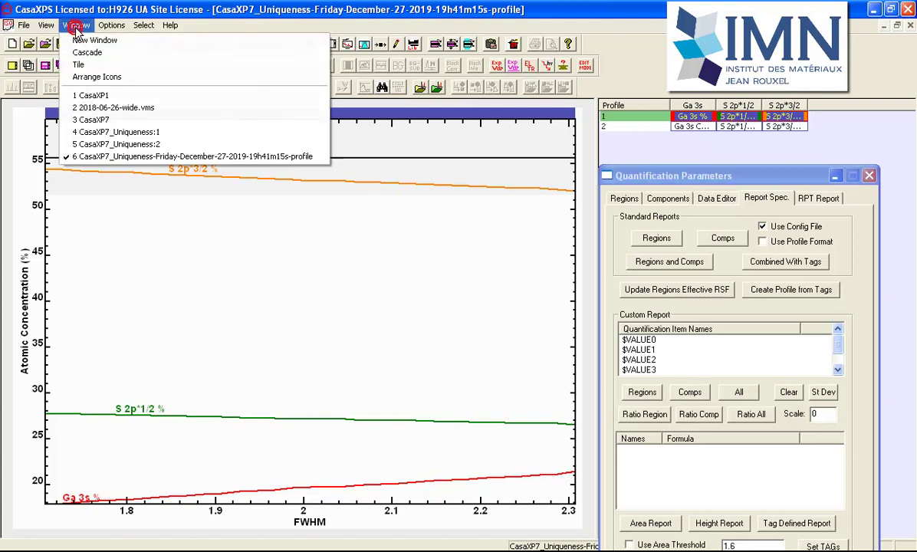
{"action": "left_click", "coordinate": [108, 132]}
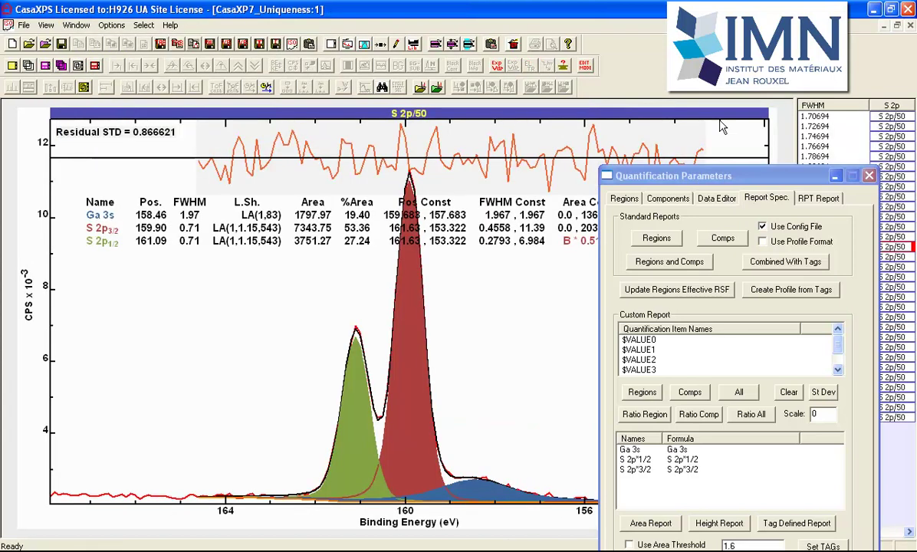
{"action": "left_click", "coordinate": [828, 104]}
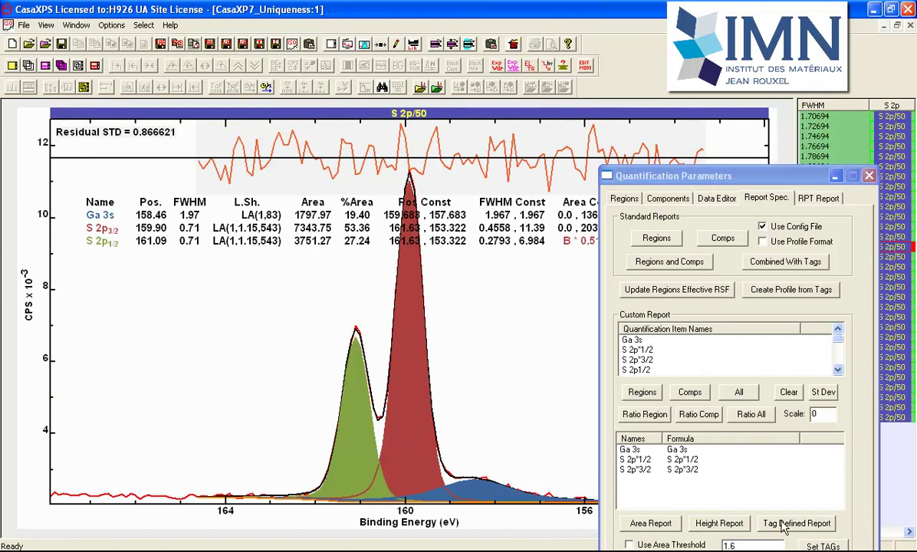
{"action": "left_click_drag", "start_coordinate": [675, 175], "coordinate": [663, 109]}
{"action": "left_click", "coordinate": [811, 480]}
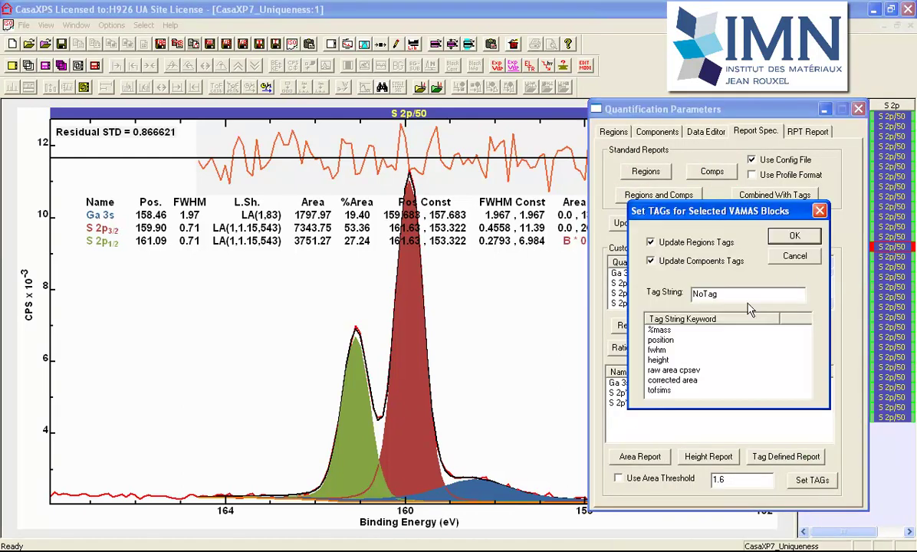
{"action": "left_click", "coordinate": [660, 340]}
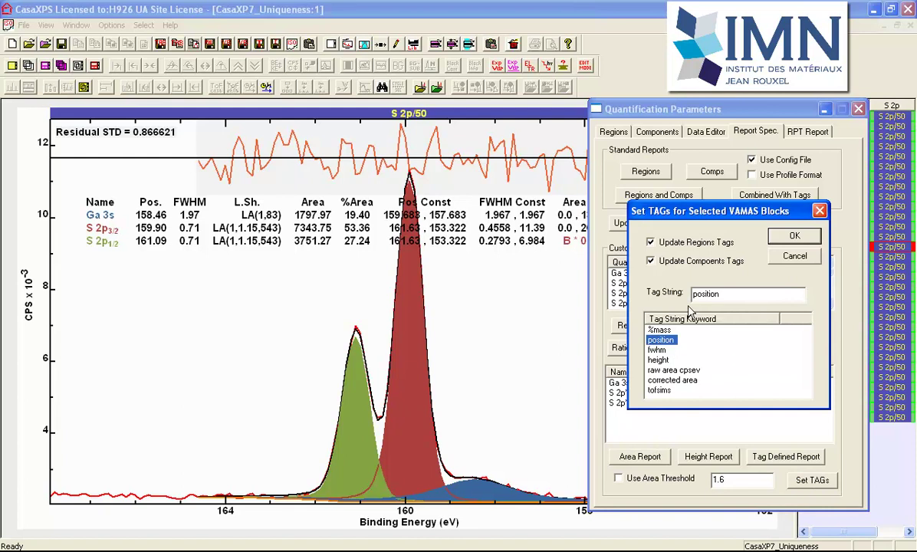
{"action": "left_click", "coordinate": [795, 239]}
{"action": "left_click", "coordinate": [795, 239]}
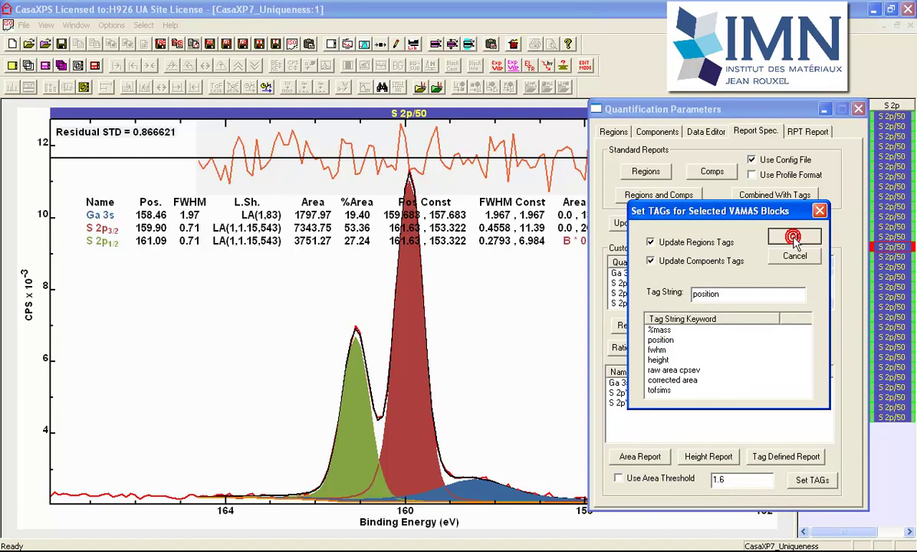
{"action": "left_click", "coordinate": [698, 353]}
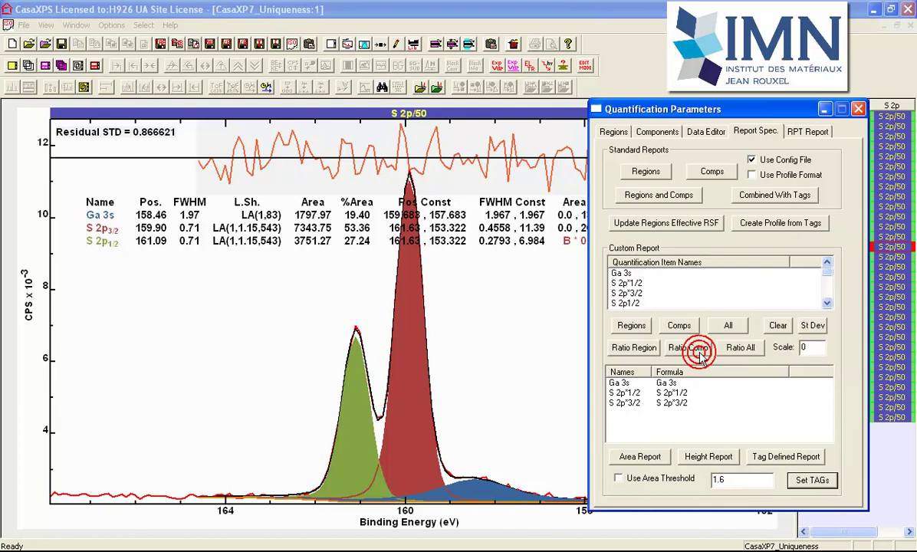
Step: Check the tags assigned to the Ga 3s, S 2p*3/2 and S 2p*1/2 components
{"action": "left_click", "coordinate": [648, 132]}
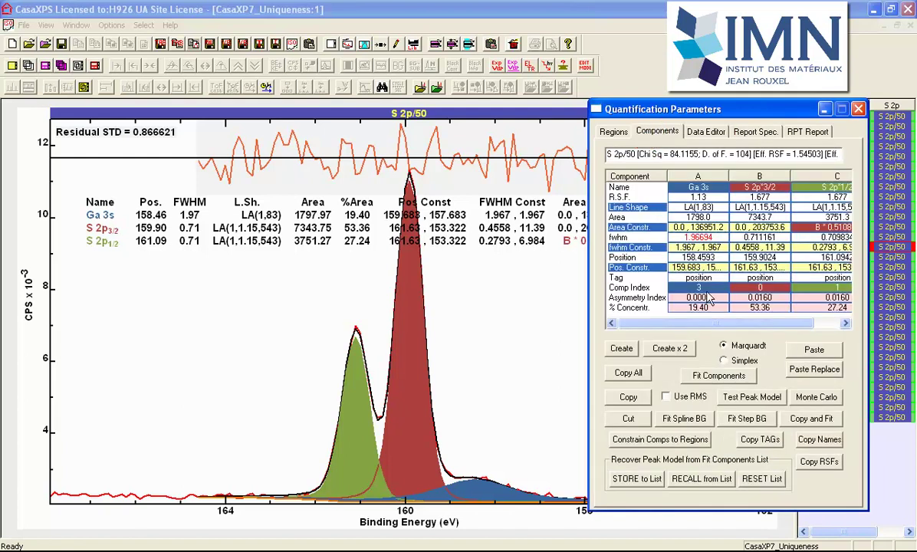
{"action": "left_click", "coordinate": [699, 277]}
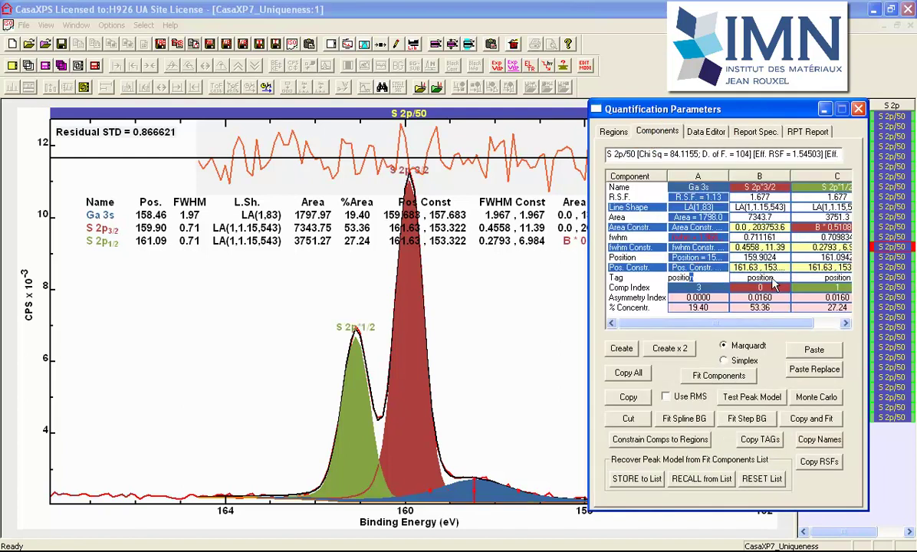
{"action": "left_click", "coordinate": [763, 277]}
{"action": "left_click", "coordinate": [819, 278]}
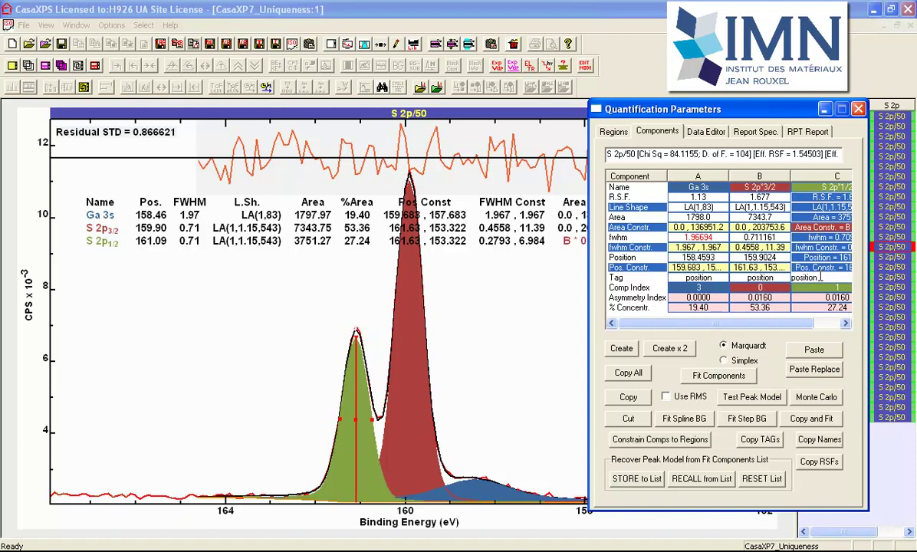
Step: Change the custom report formula for Ga 3s to 1486.6 - Ga 3s and copy the "1486.6 -" prefix for reuse
{"action": "left_click", "coordinate": [747, 130]}
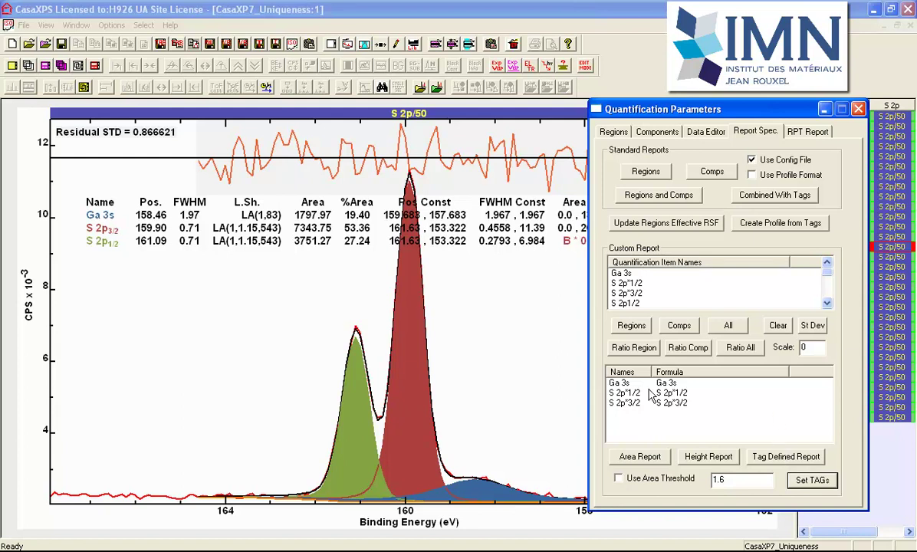
{"action": "double_click", "coordinate": [617, 387]}
{"action": "left_click", "coordinate": [518, 253]}
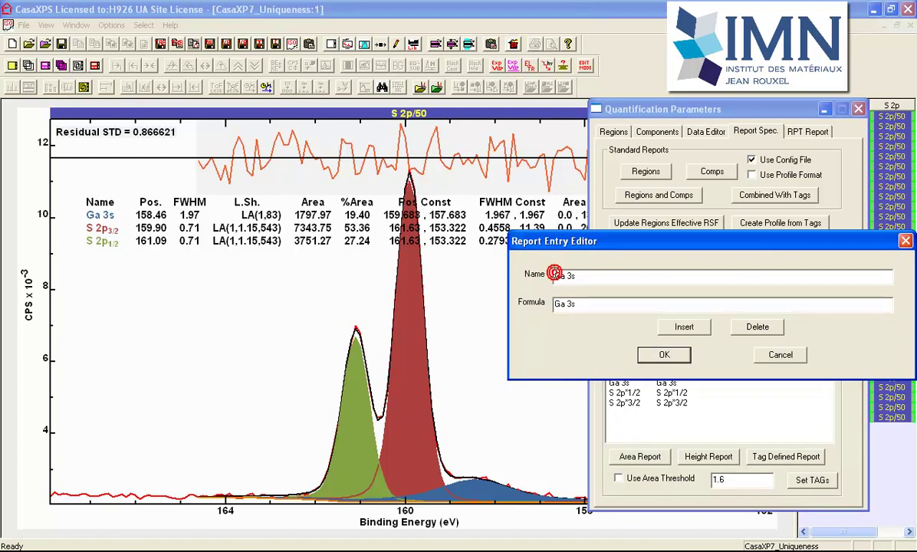
{"action": "left_click", "coordinate": [555, 303]}
{"action": "type", "text": "1486.6 "}
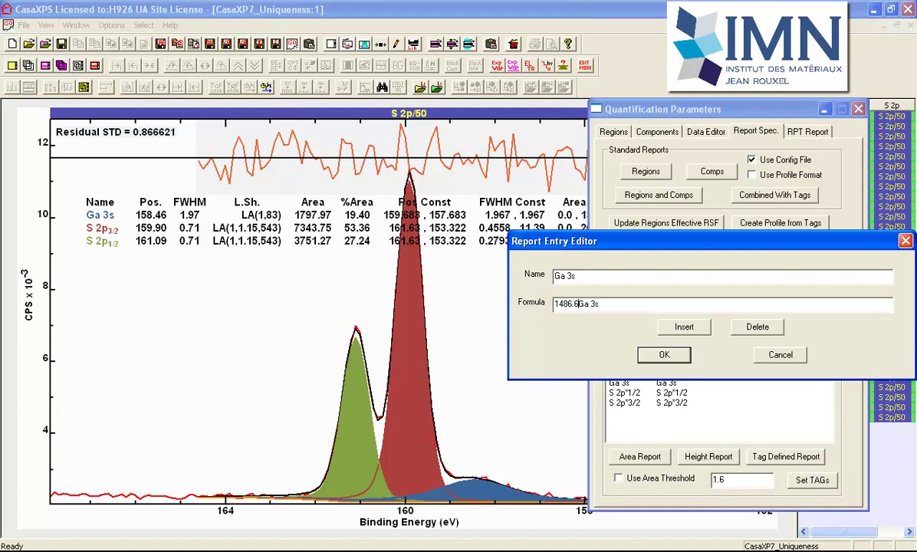
{"action": "type", "text": "-"}
{"action": "left_click", "coordinate": [584, 303]}
{"action": "left_click_drag", "start_coordinate": [584, 304], "coordinate": [512, 312]}
{"action": "key", "text": "ctrl+c"}
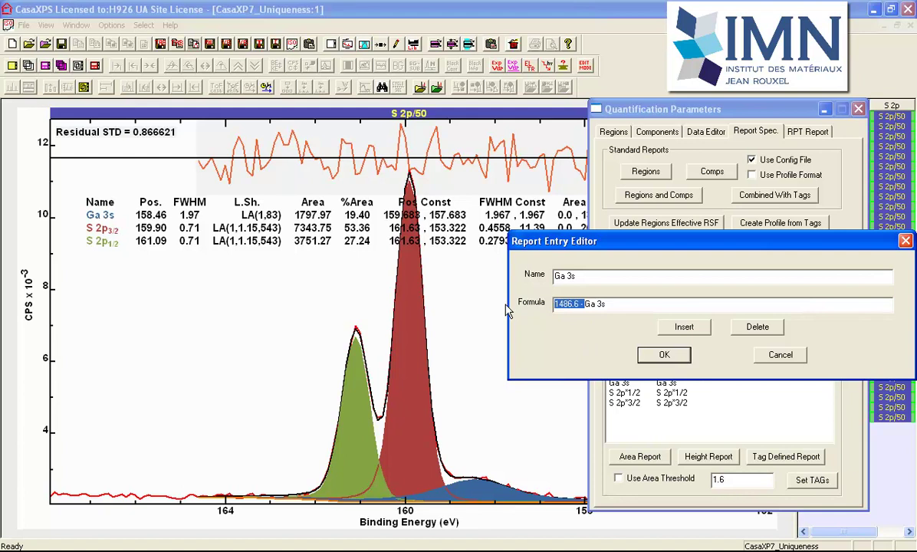
{"action": "left_click", "coordinate": [659, 354]}
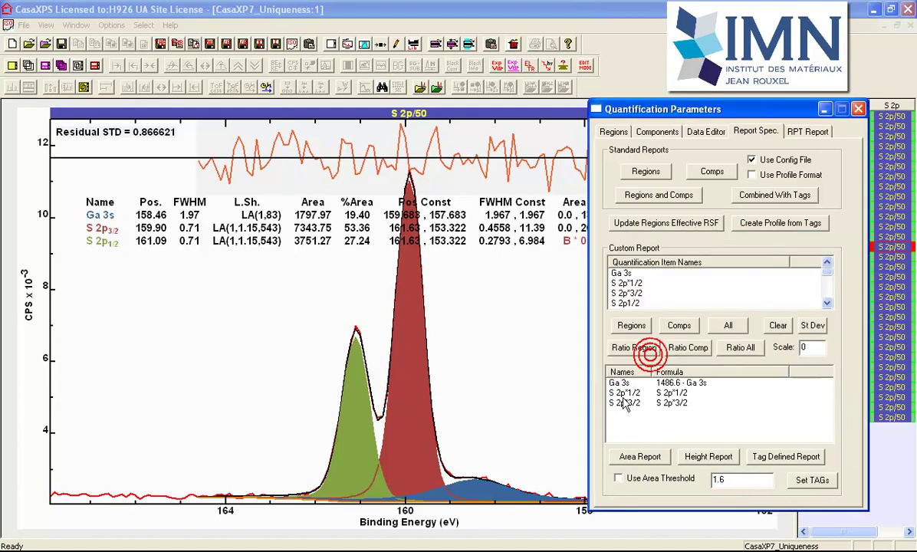
Step: Change the custom report formula for S 2p*1/2 to 1486.6 - S 2p*1/2
{"action": "double_click", "coordinate": [620, 394]}
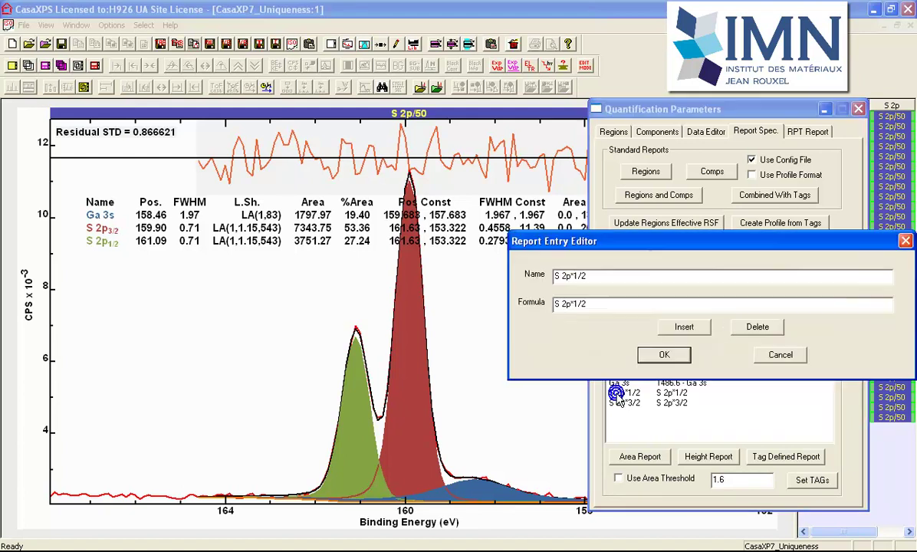
{"action": "left_click", "coordinate": [554, 304]}
{"action": "key", "text": "ctrl+v"}
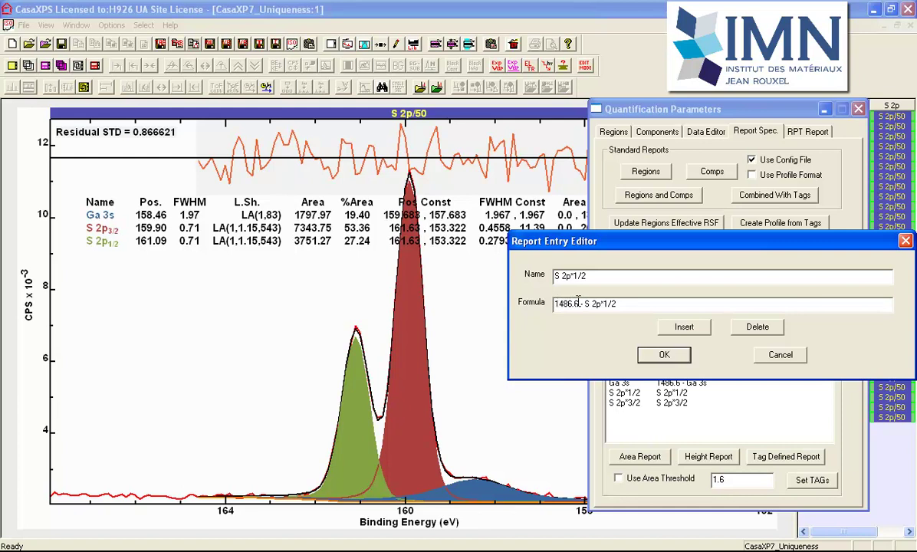
{"action": "left_click", "coordinate": [644, 353]}
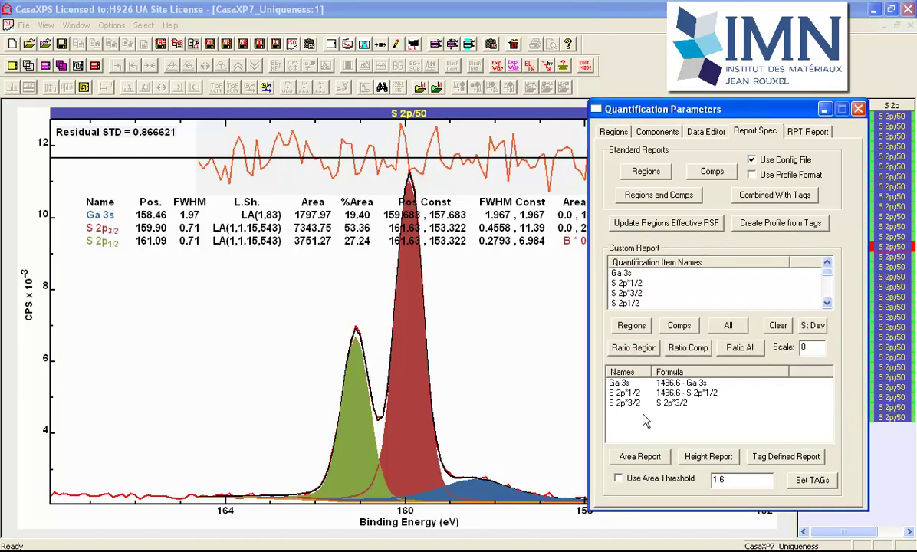
Step: Change the custom report formula for S 2p*3/2 to 1486.6 - S 2p*3/2 and generate the tag-defined report
{"action": "double_click", "coordinate": [624, 406]}
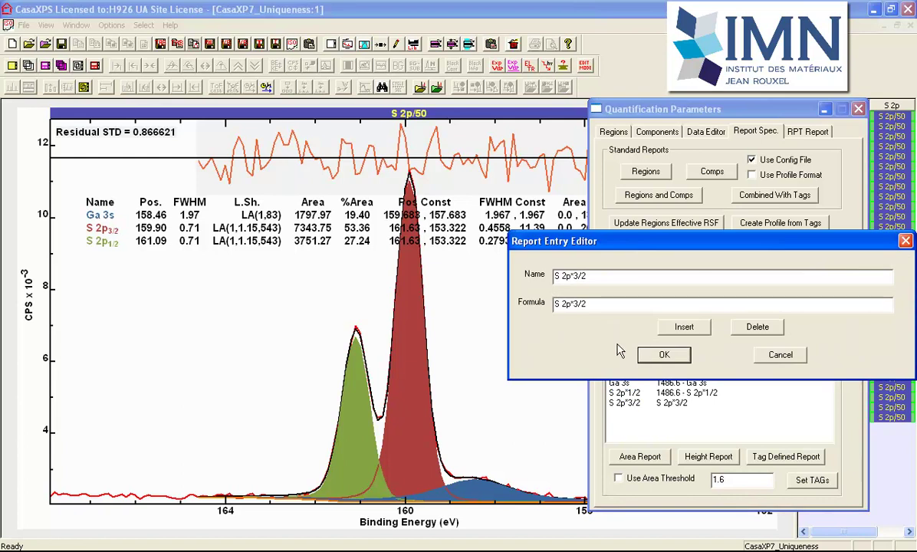
{"action": "left_click", "coordinate": [553, 304]}
{"action": "type", "text": "1486.6 -"}
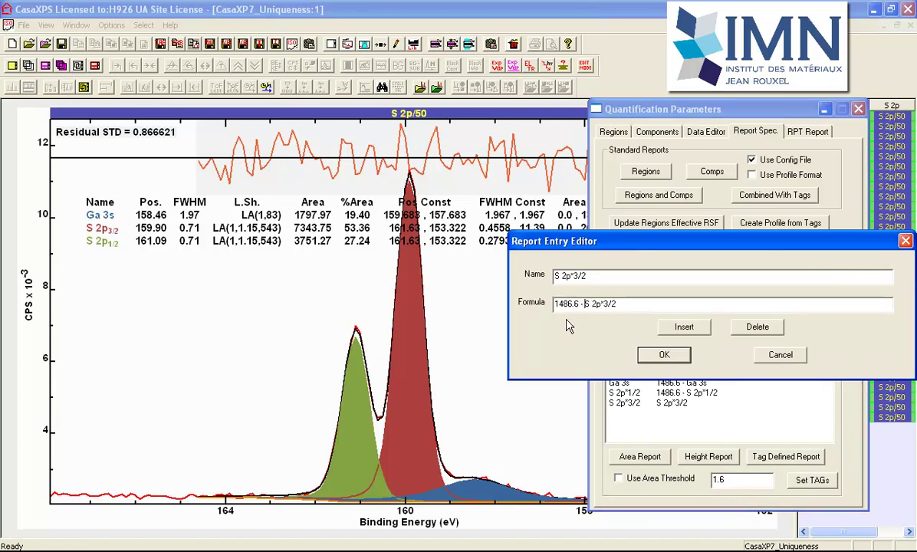
{"action": "left_click", "coordinate": [662, 355]}
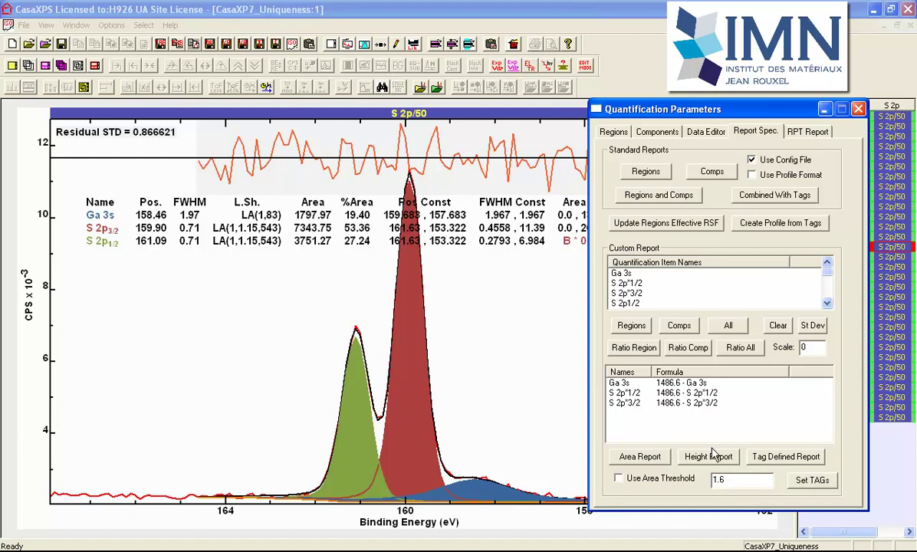
{"action": "left_click", "coordinate": [795, 457]}
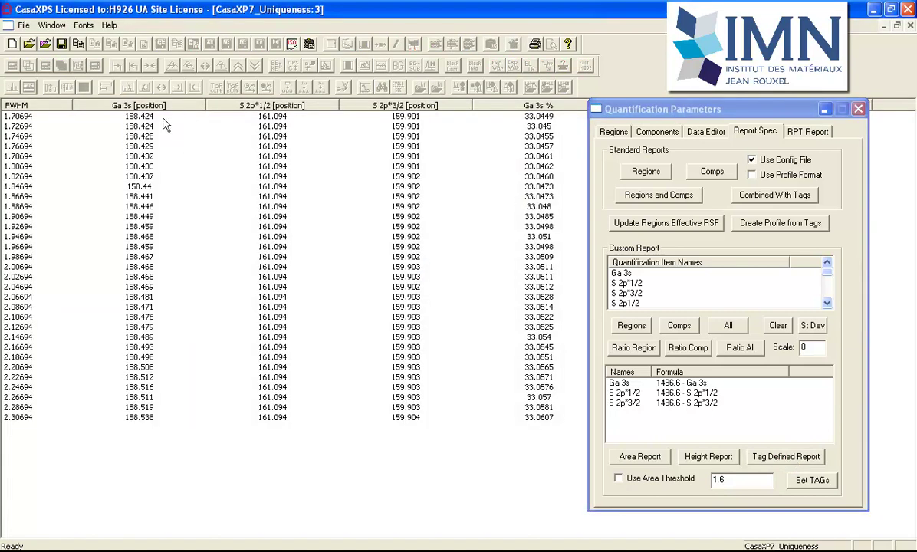